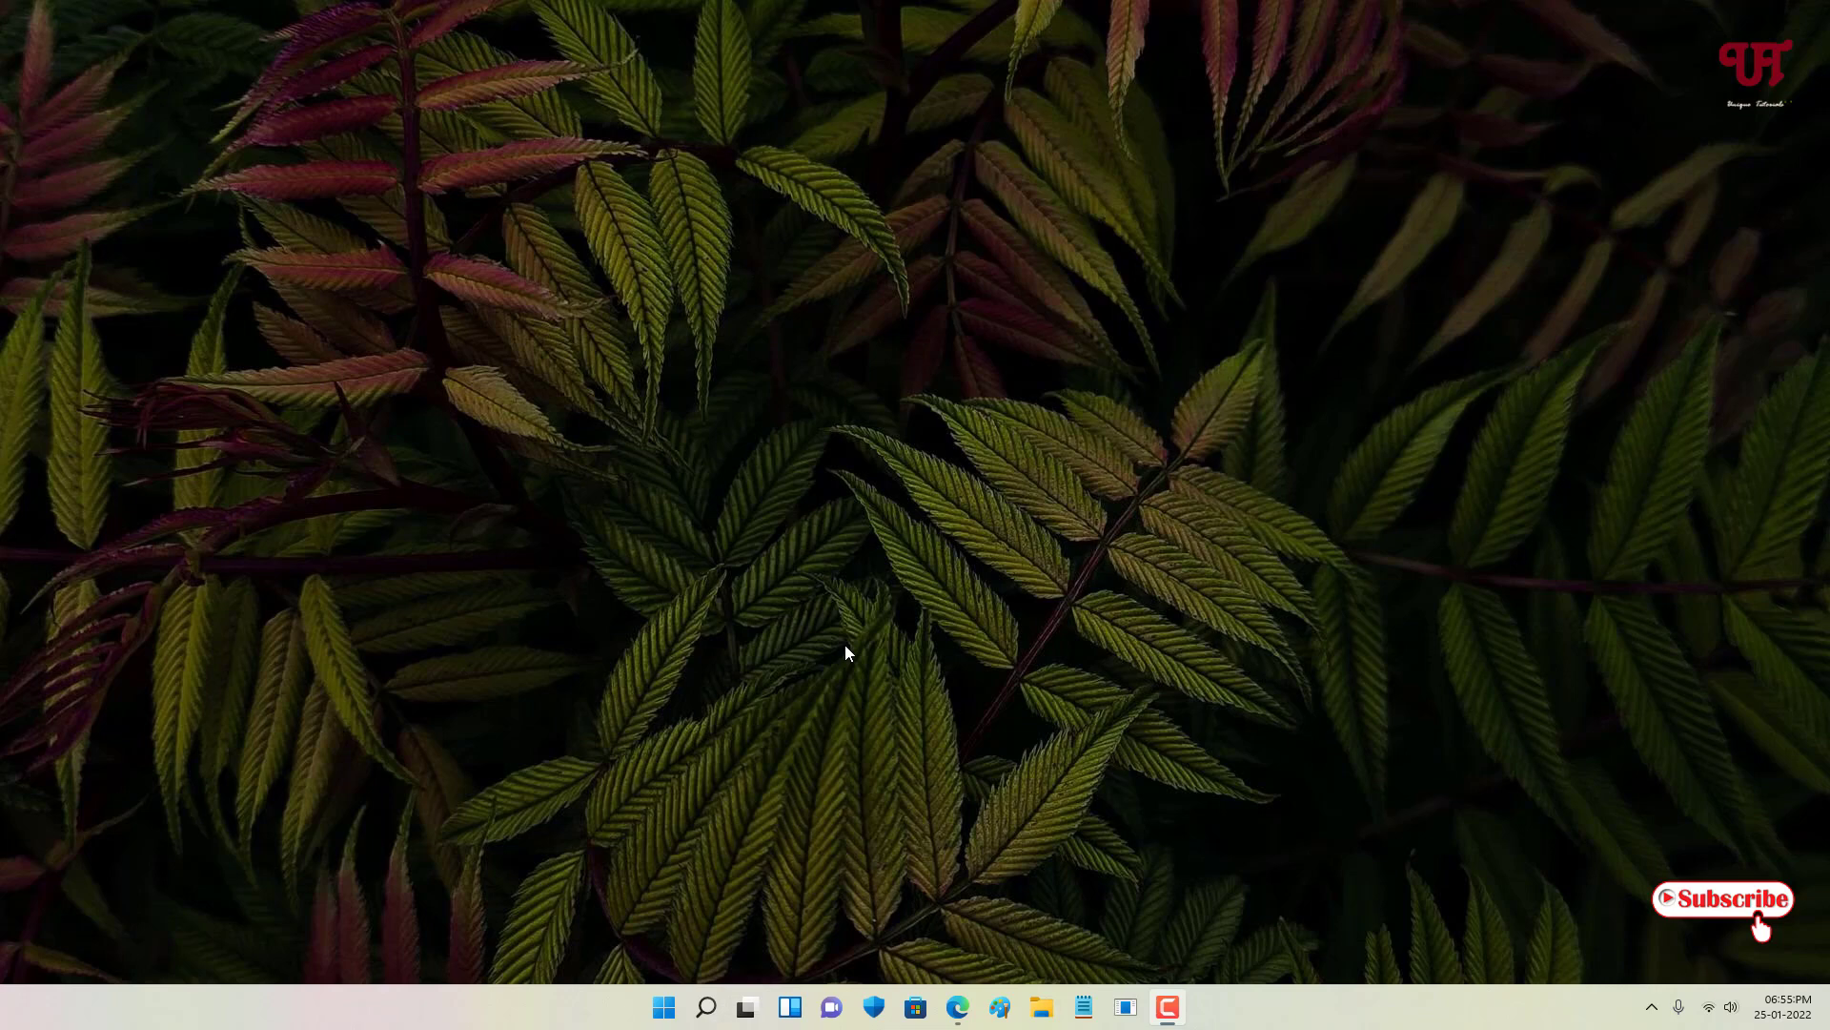
Step: Start a blank Notepad document and browse its Edit, Format, View and Help menus
{"action": "left_click", "coordinate": [1084, 1006]}
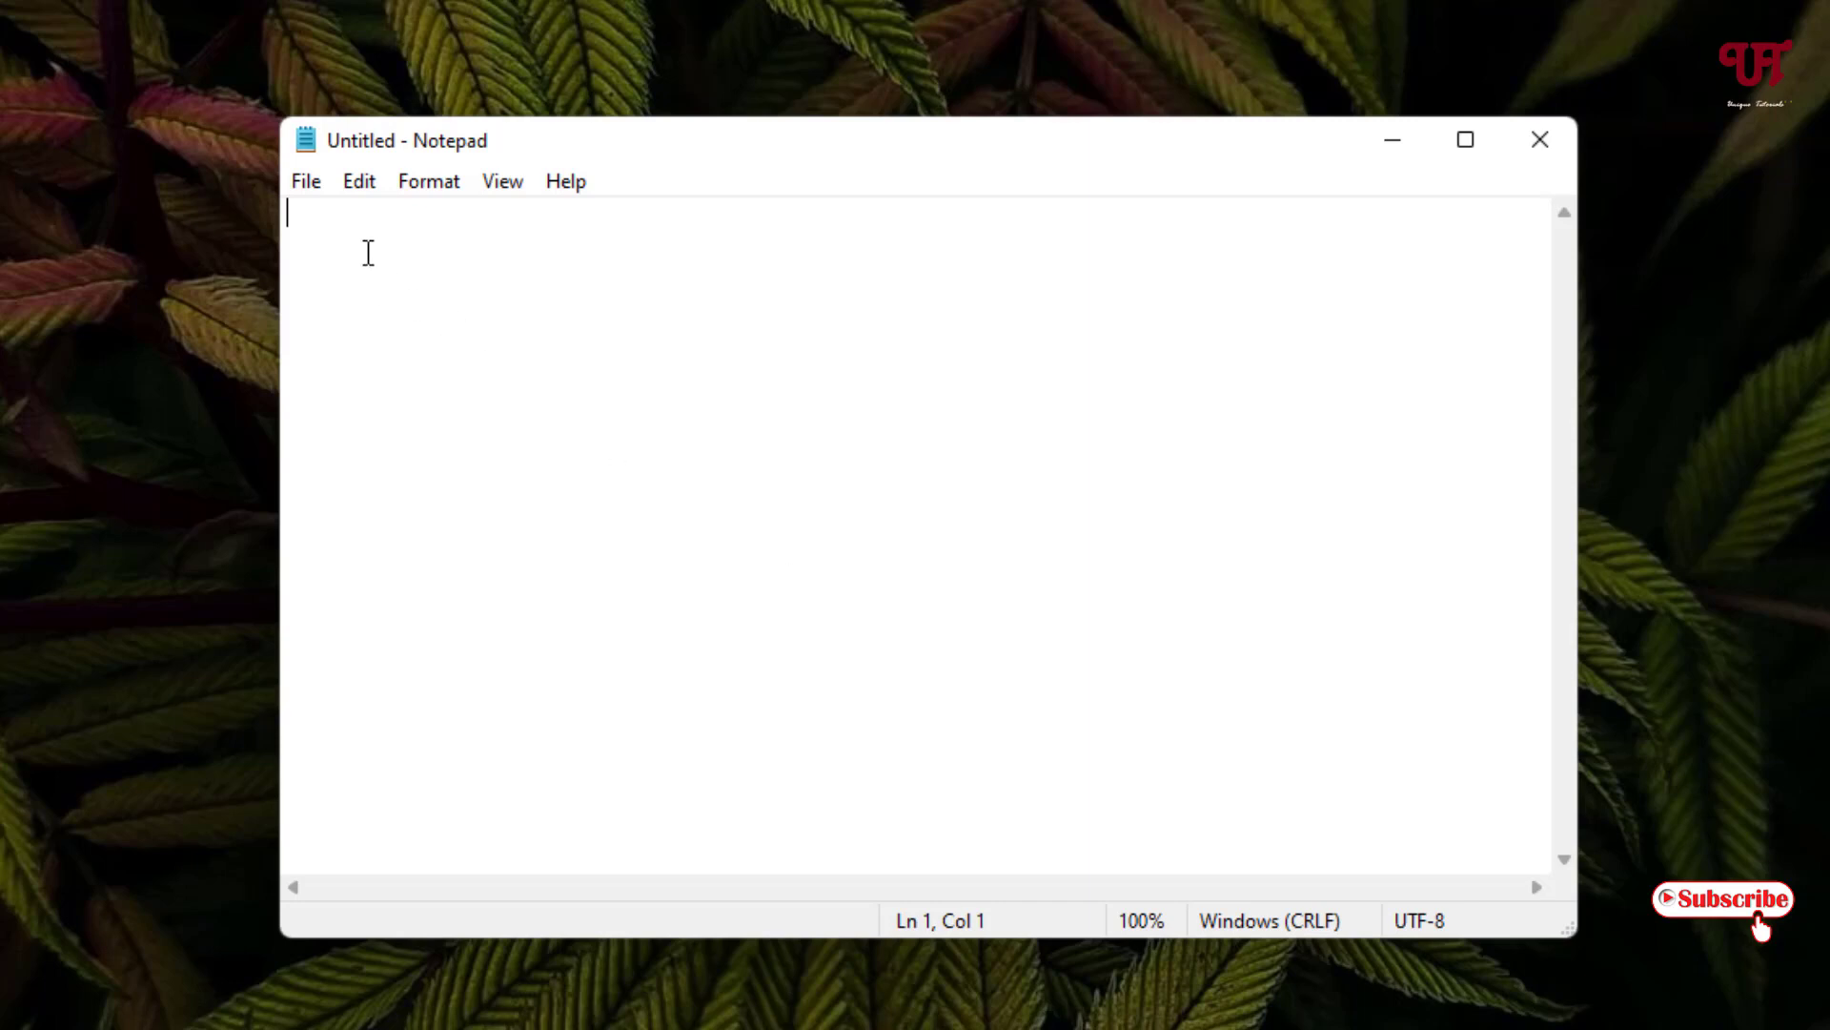
{"action": "left_click", "coordinate": [364, 193]}
{"action": "mouse_move", "coordinate": [468, 177]}
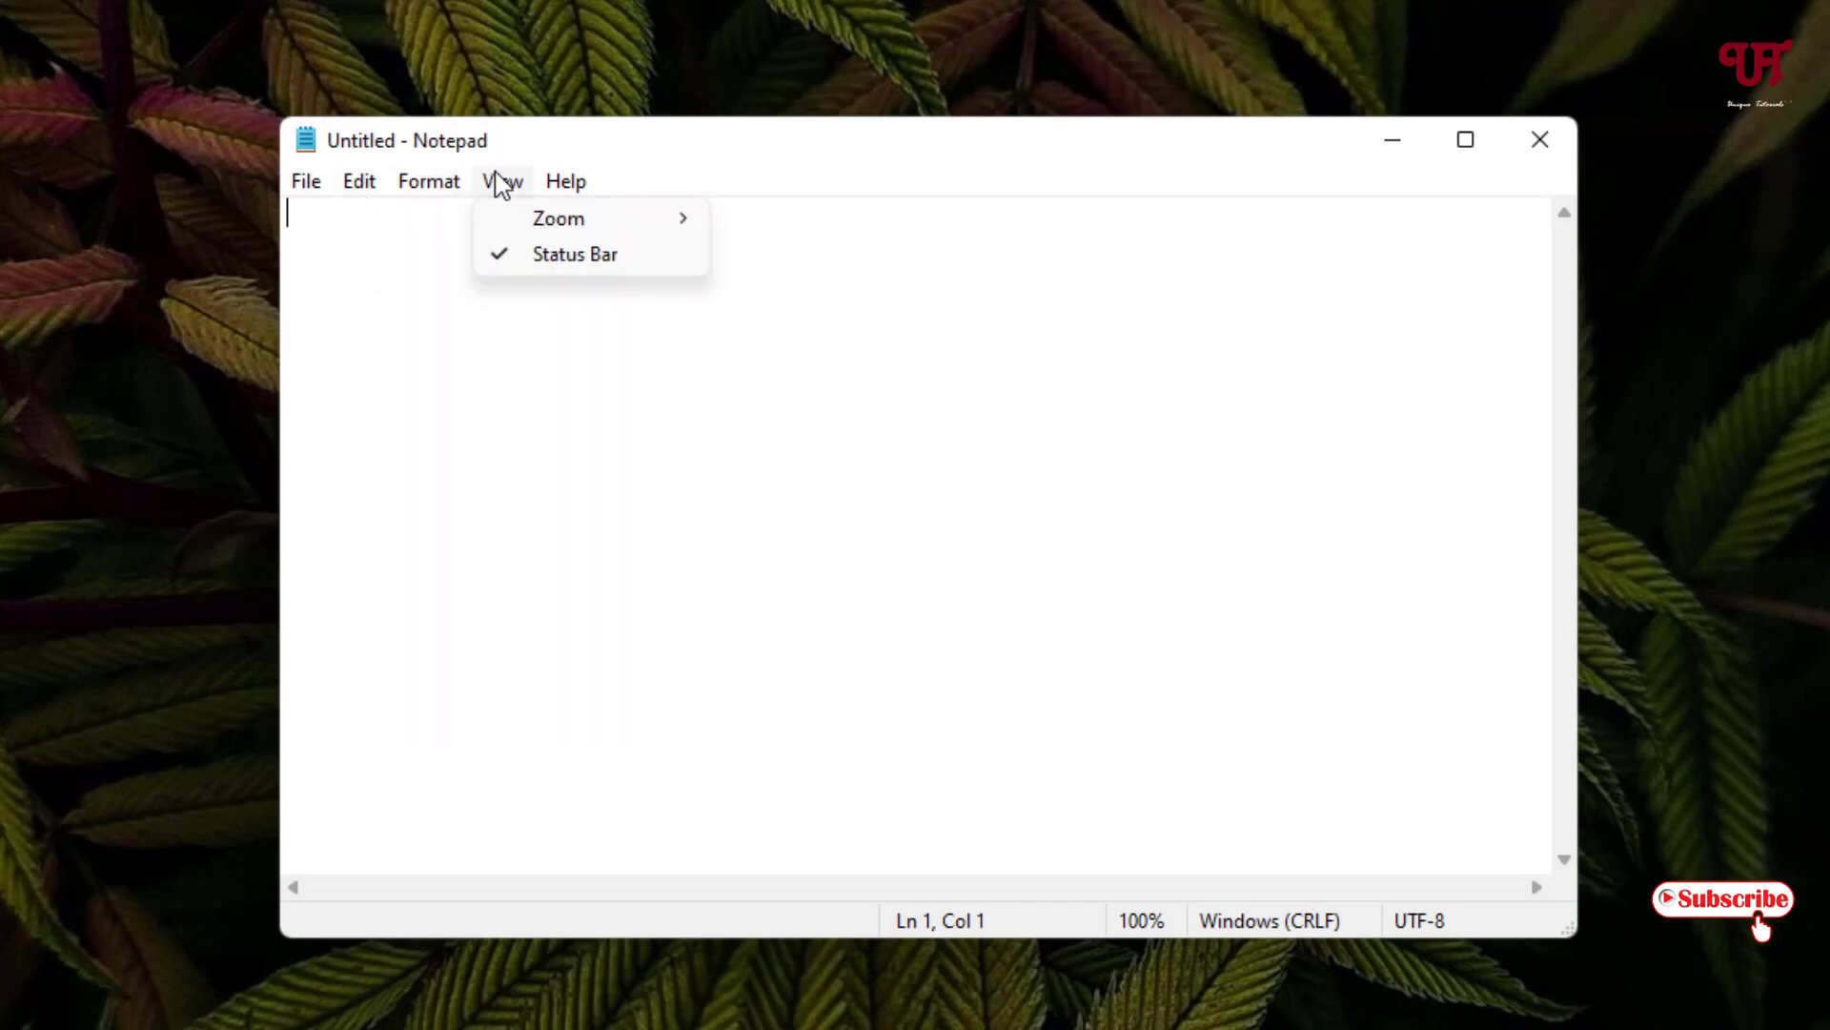
{"action": "left_click", "coordinate": [721, 145]}
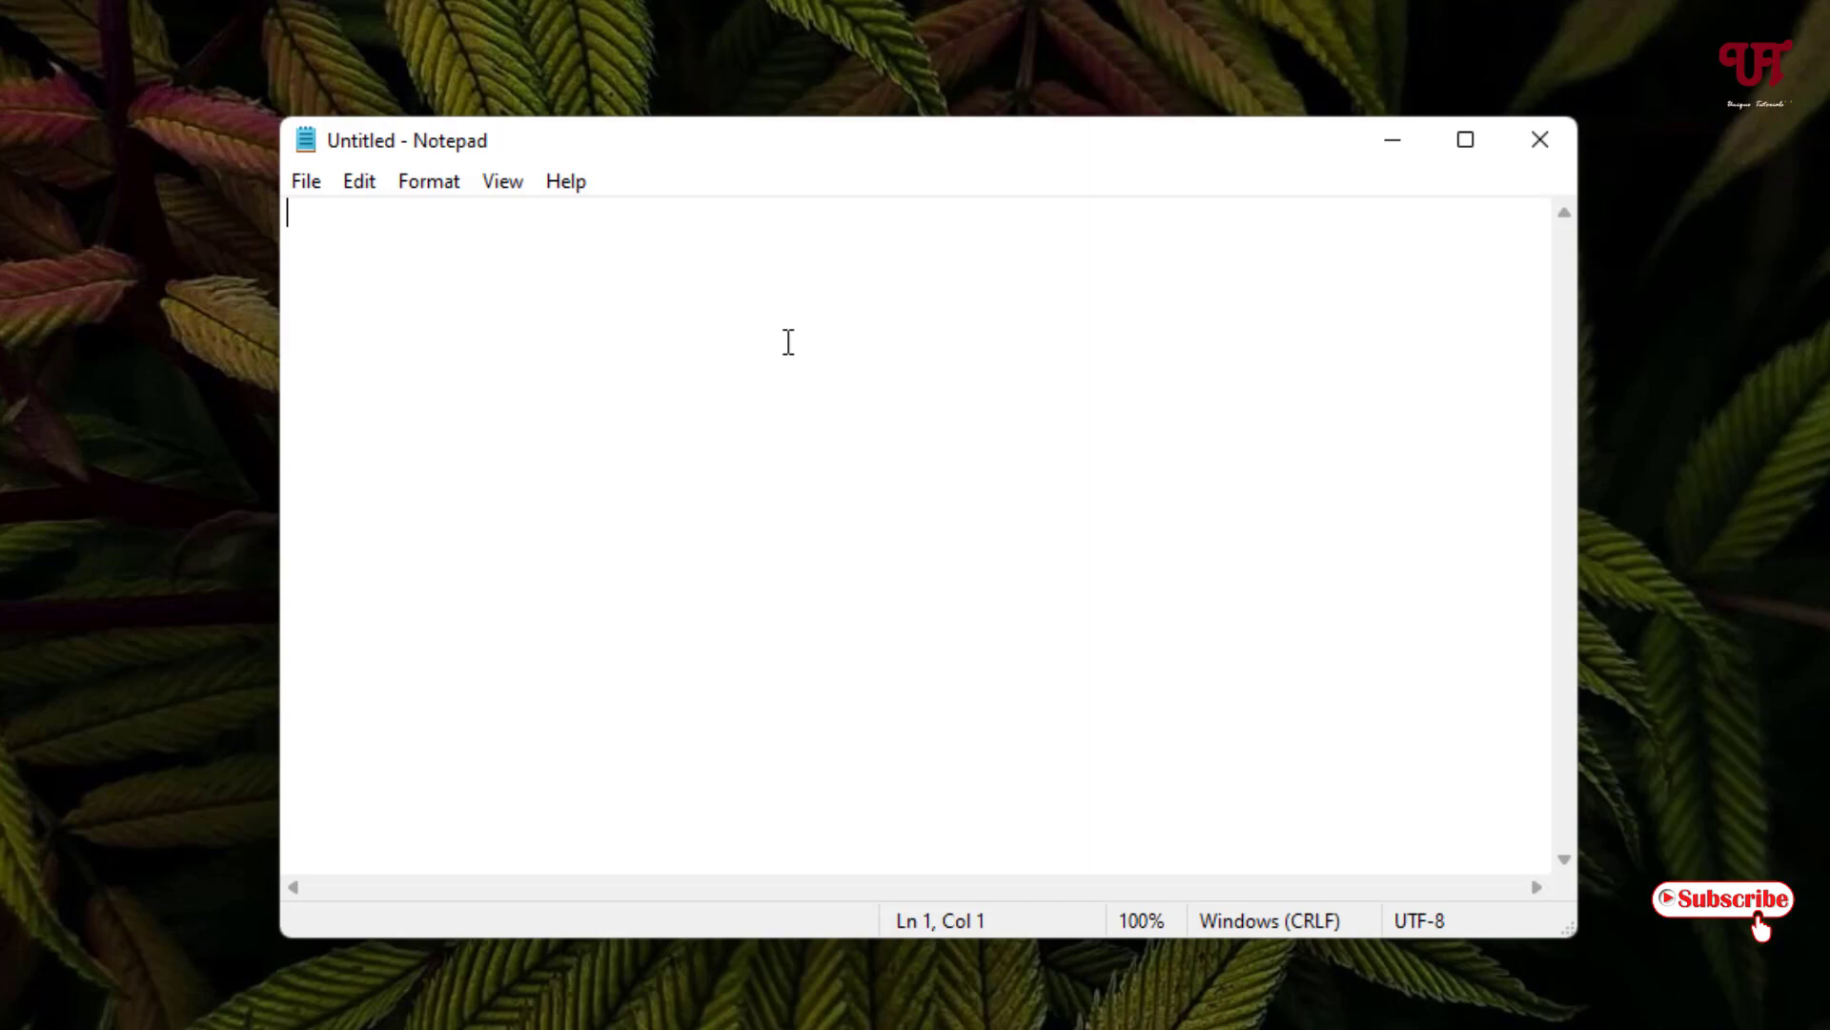
Step: Type a capital A followed by a superscript ² using Alt+253
{"action": "type", "text": "A"}
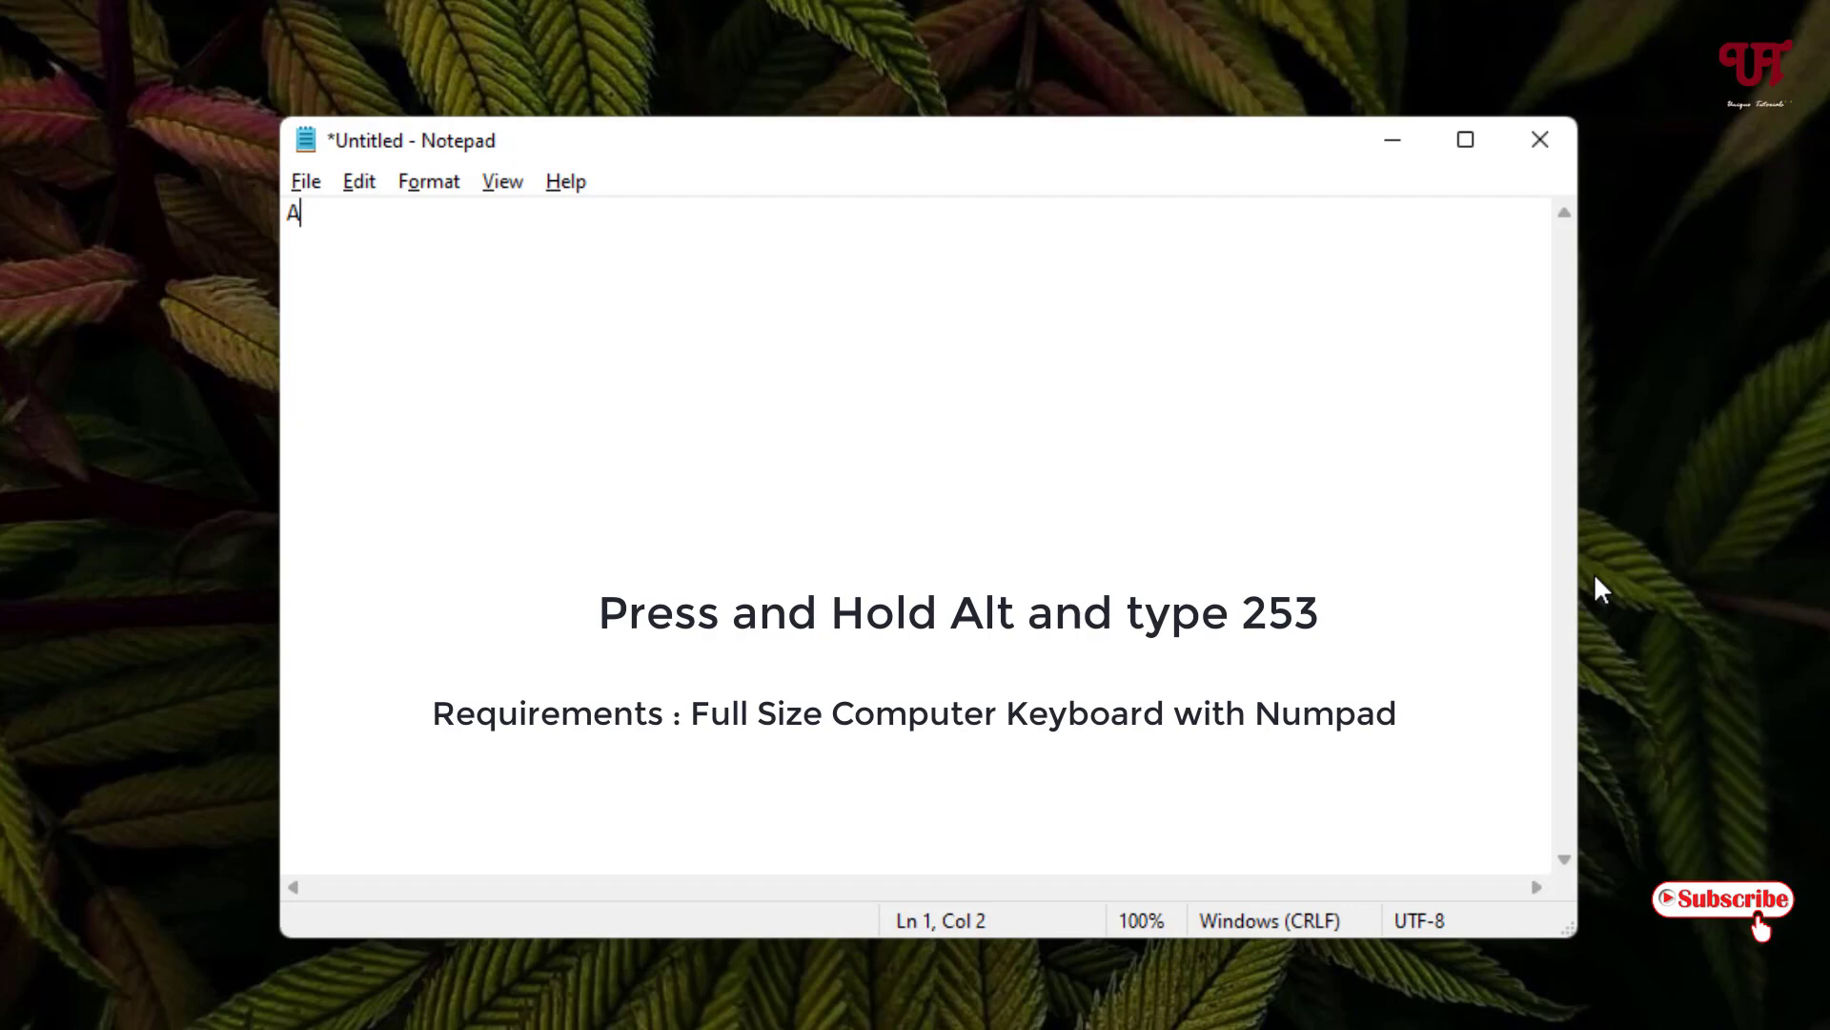
{"action": "type", "text": "²"}
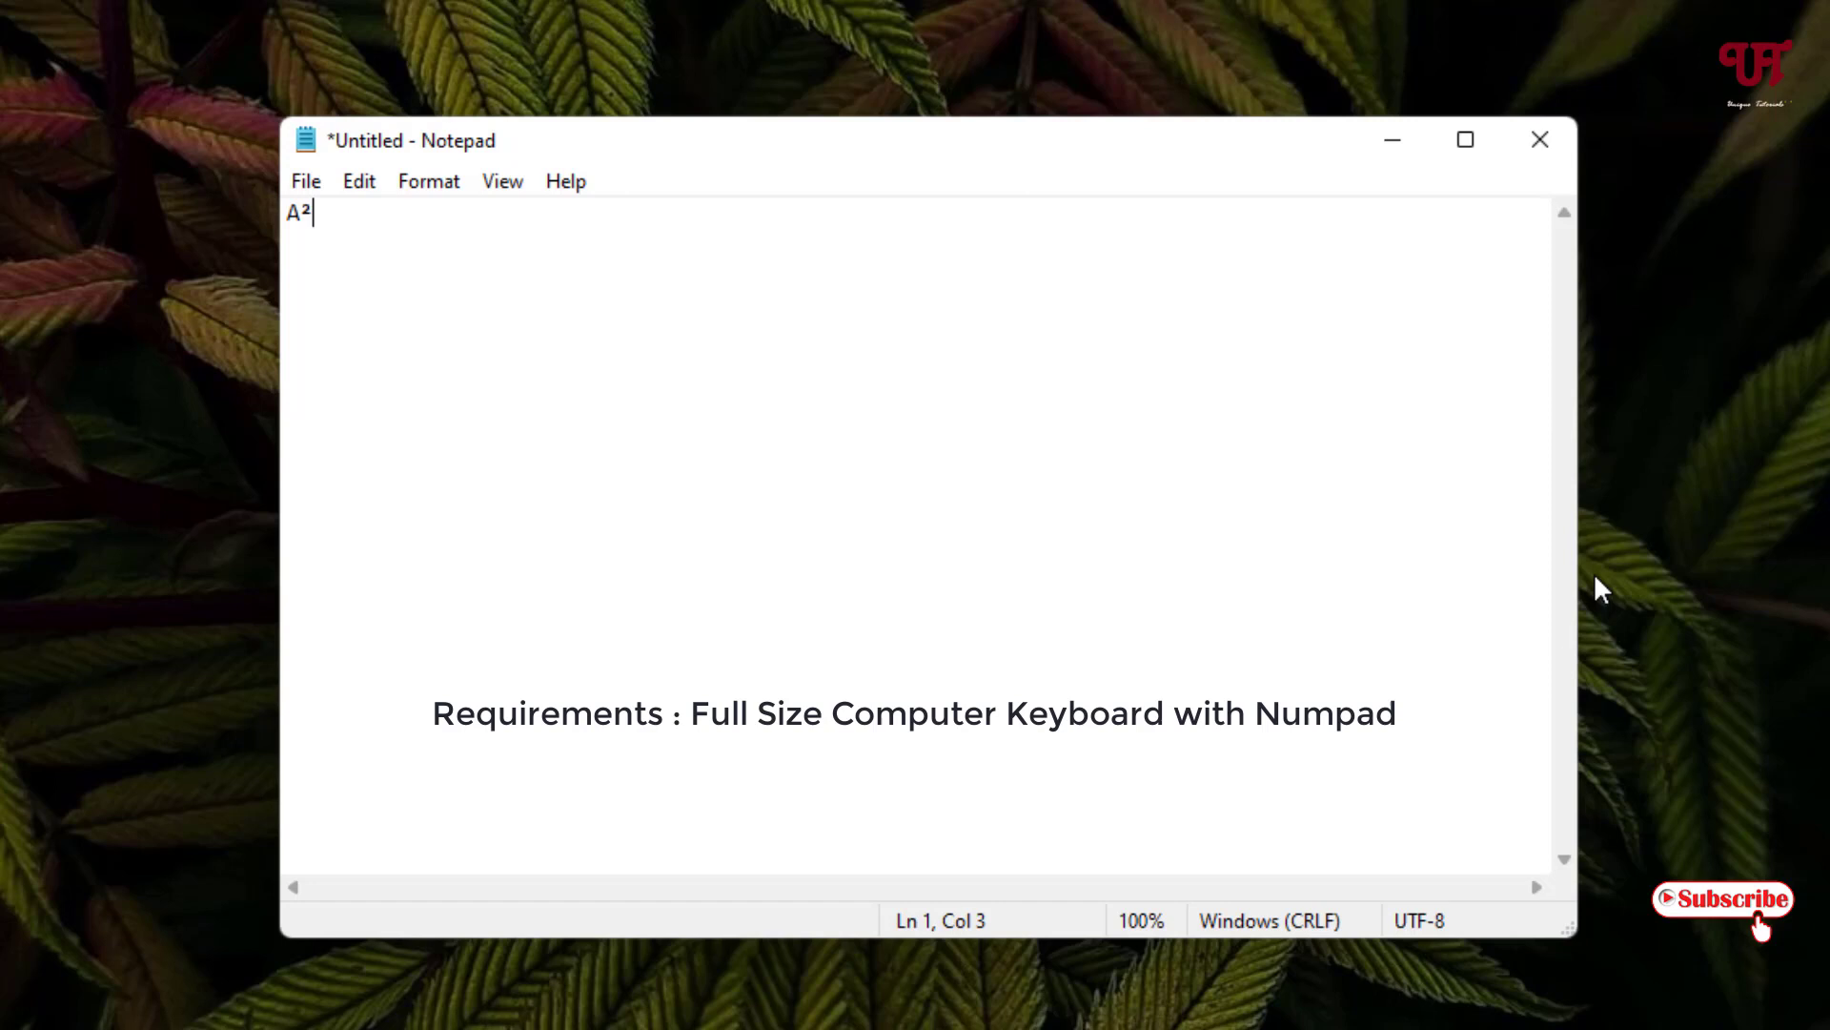
Step: Replace the ² with a superscript ³ via Alt+0179, then delete it, leaving only A
{"action": "key", "text": "BackSpace"}
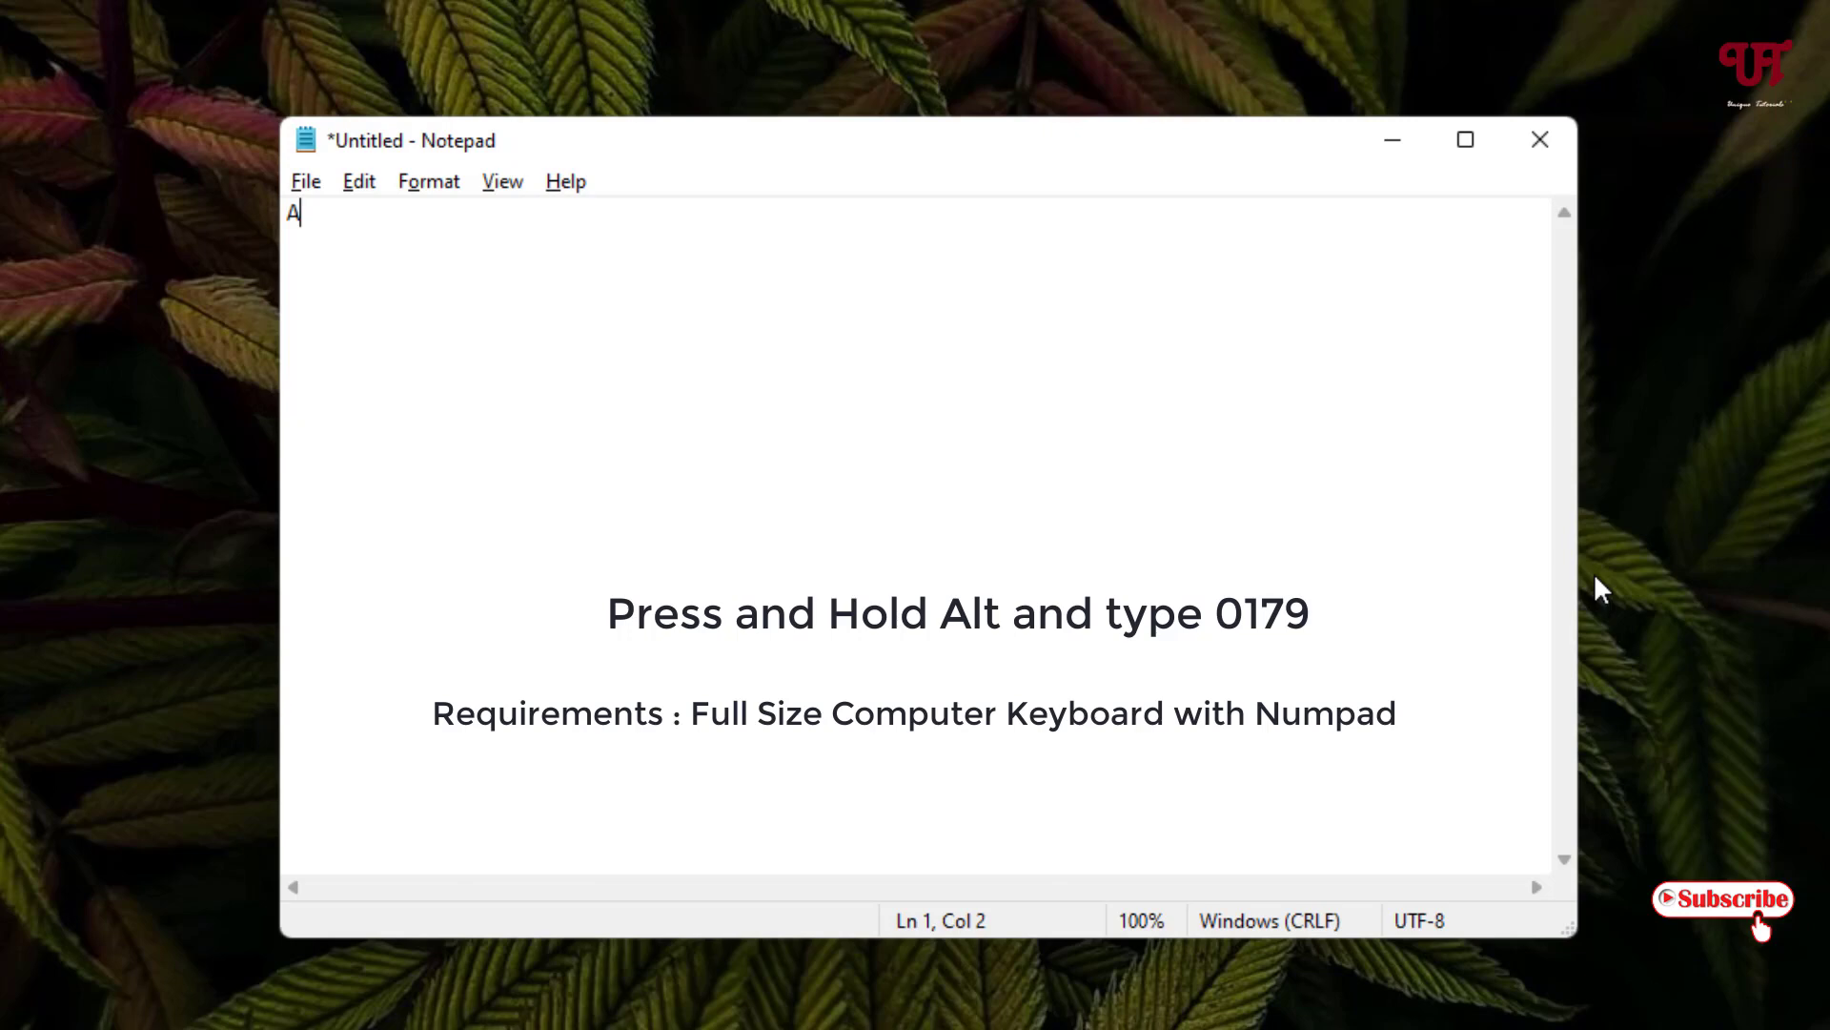
{"action": "type", "text": "³"}
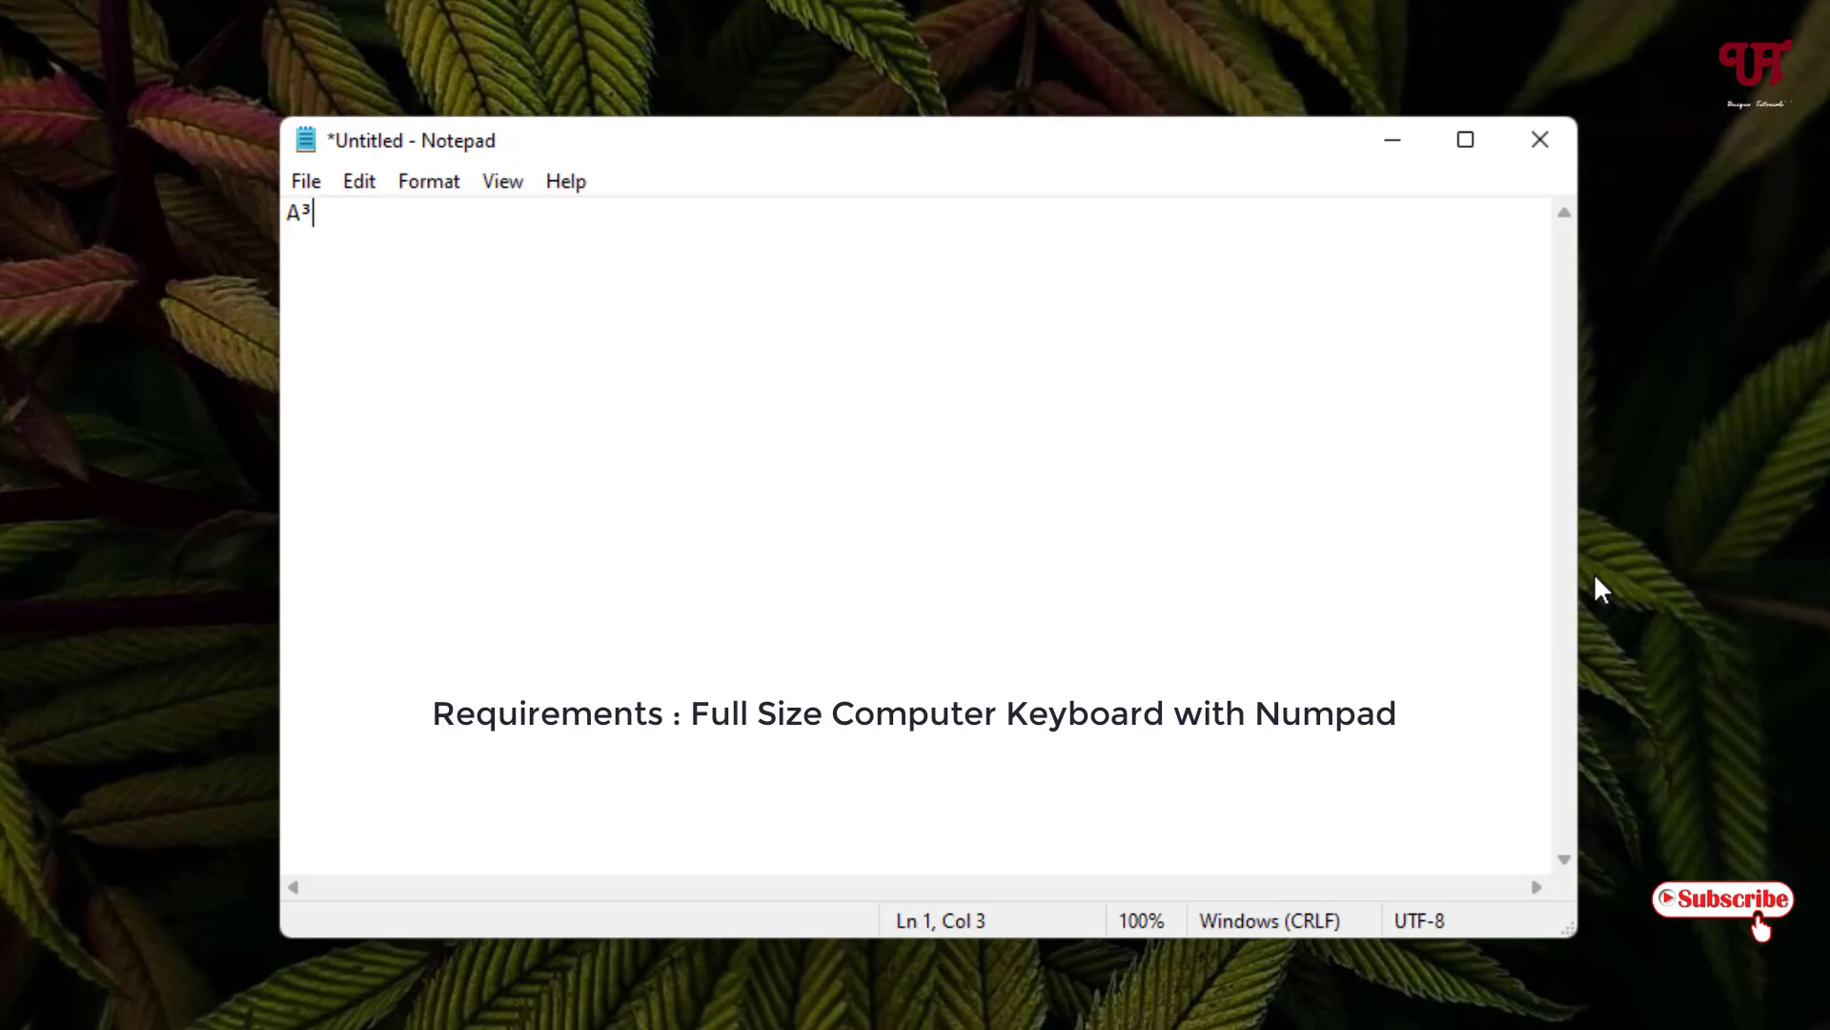
{"action": "key", "text": "BackSpace"}
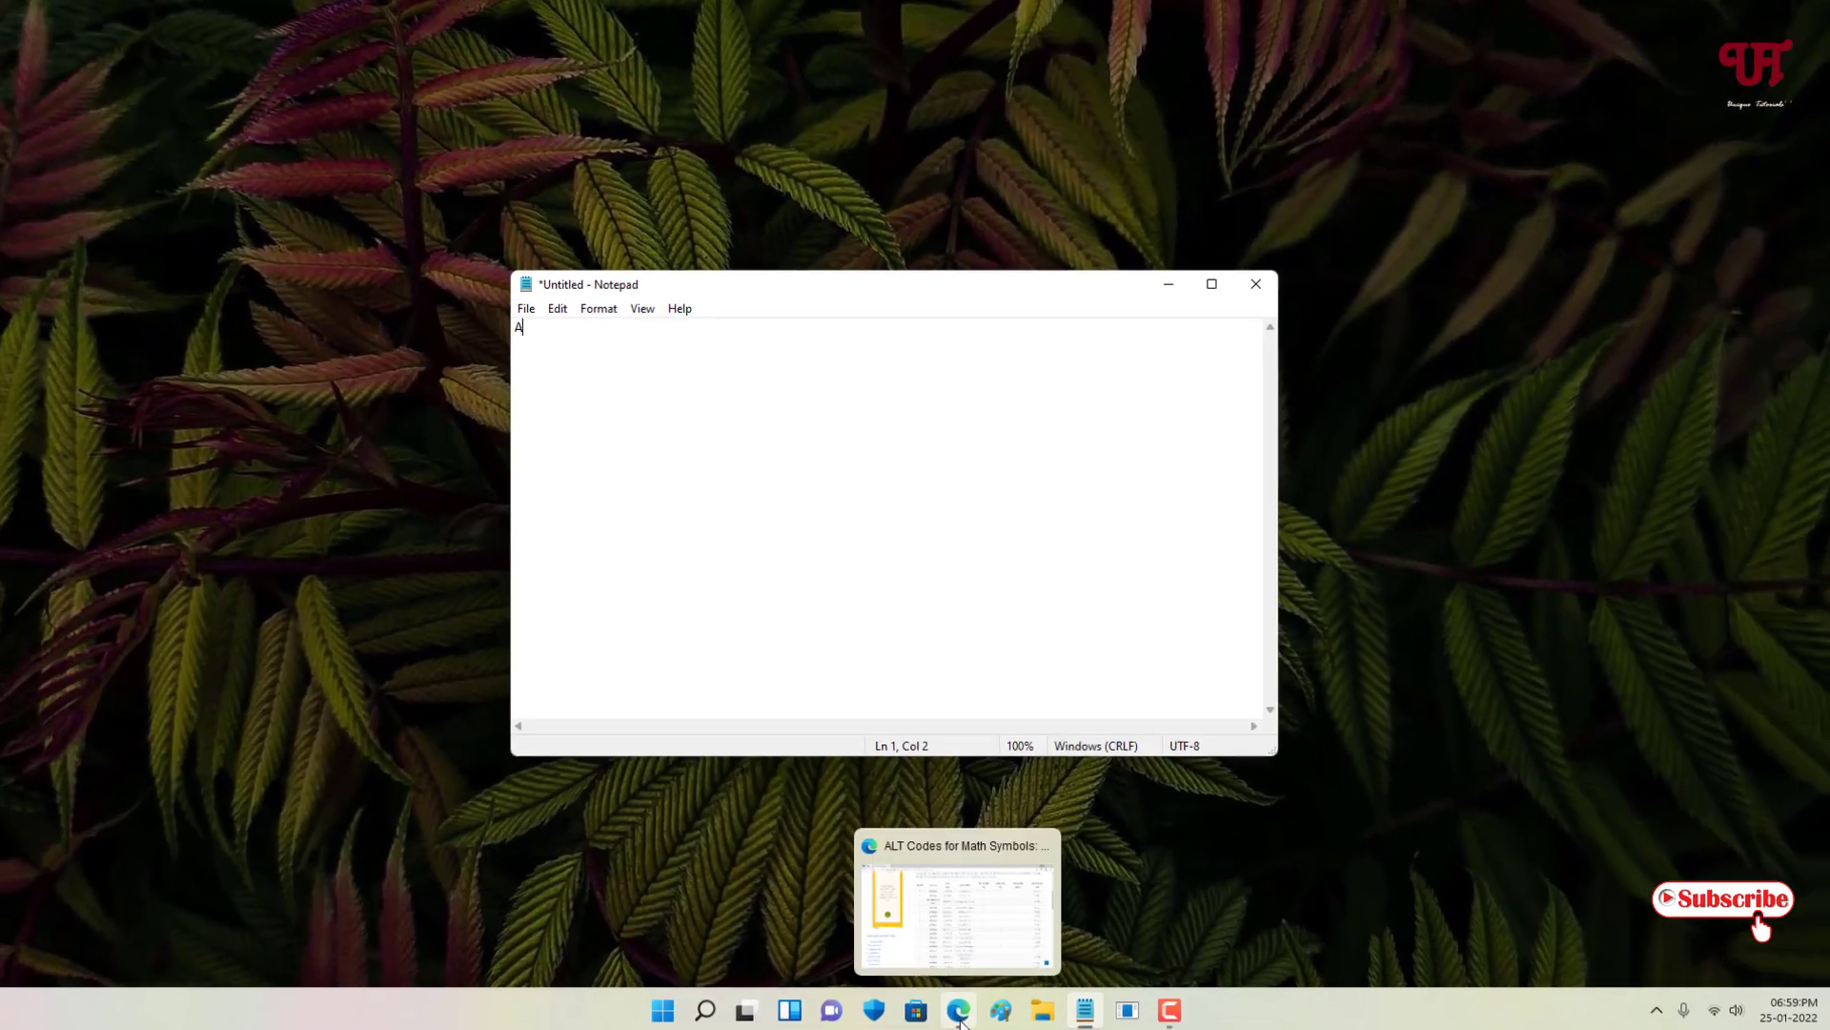
{"action": "left_click", "coordinate": [951, 901]}
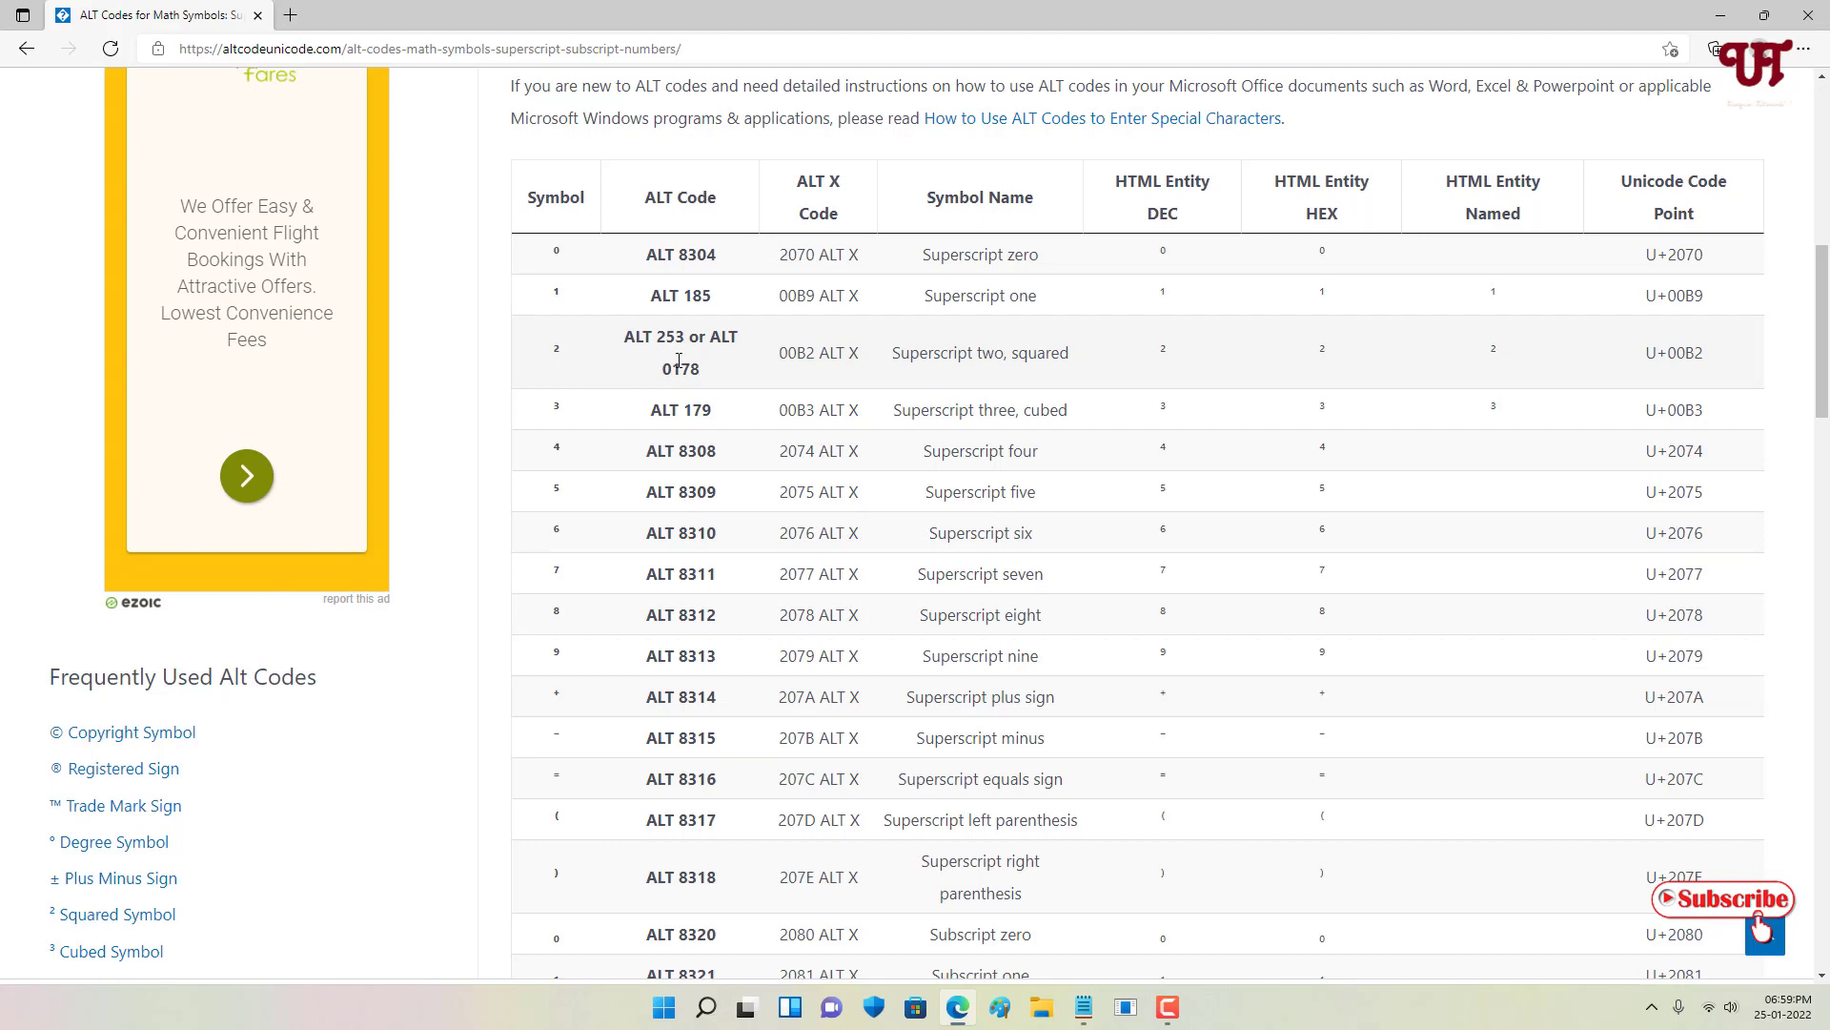
{"action": "scroll", "coordinate": [701, 443], "scroll_direction": "down", "scroll_amount": 4}
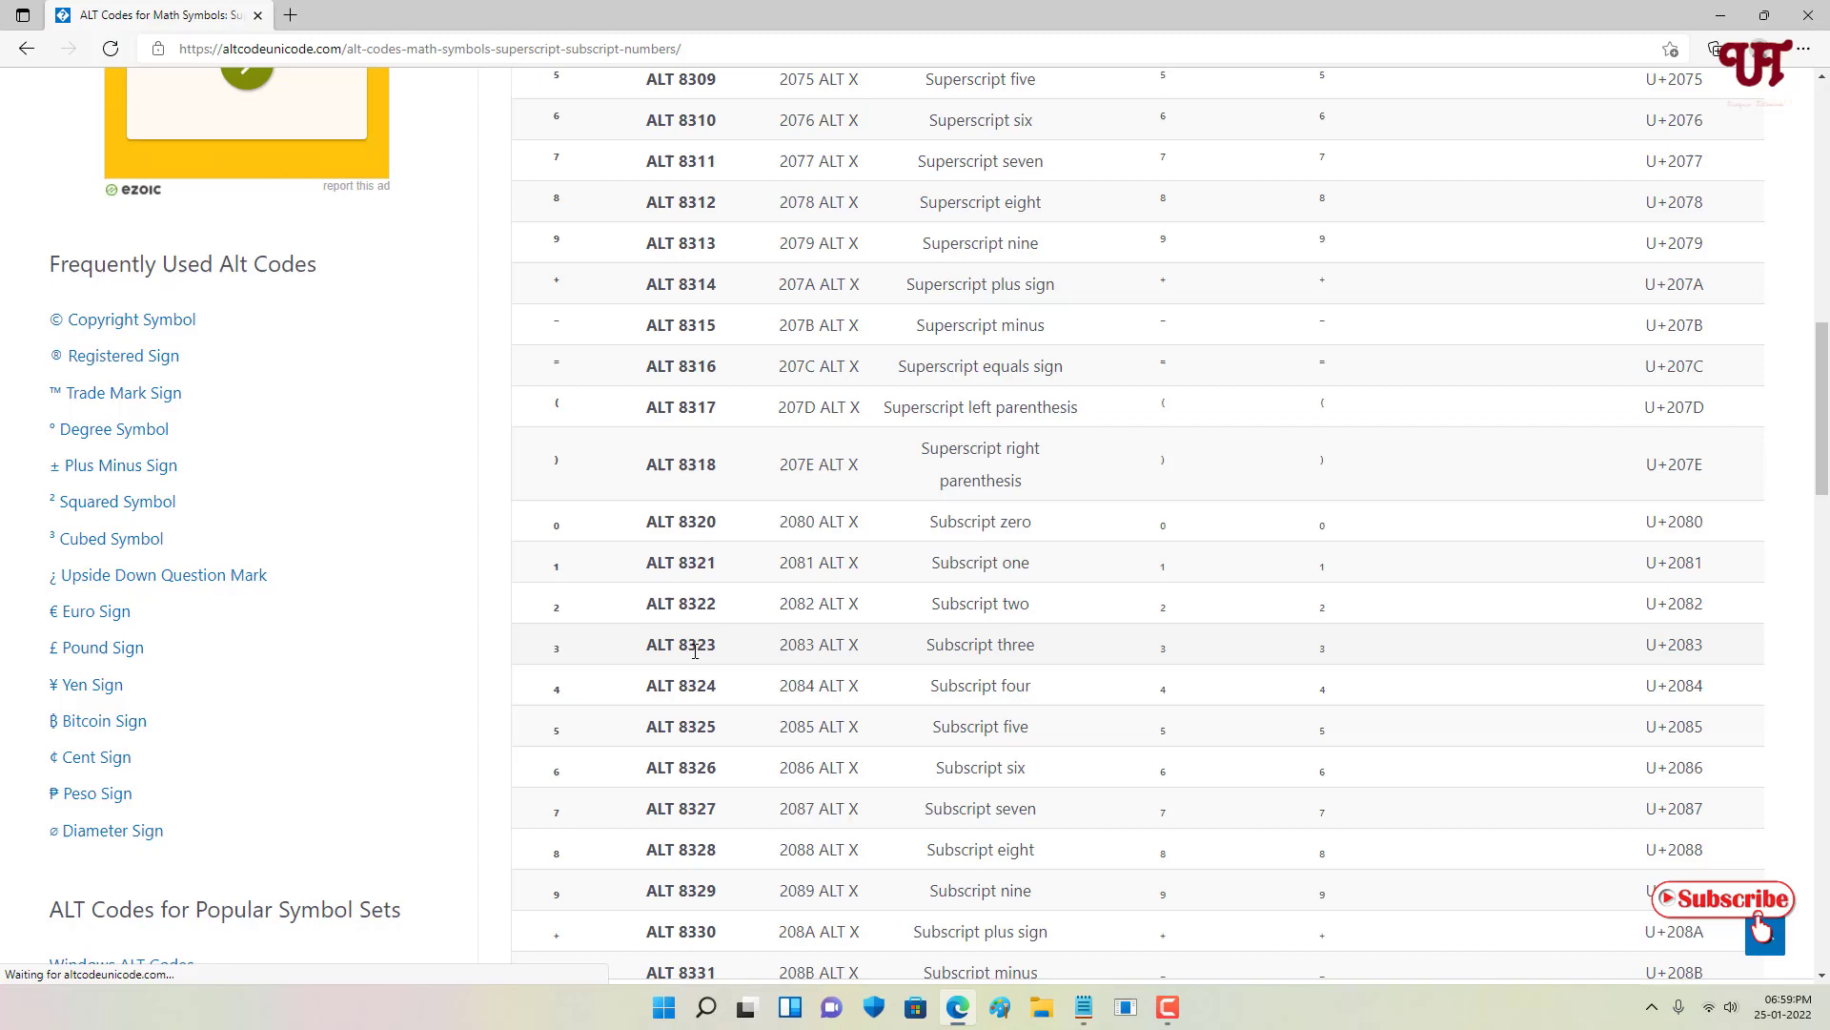
{"action": "scroll", "coordinate": [695, 651], "scroll_direction": "down", "scroll_amount": 3}
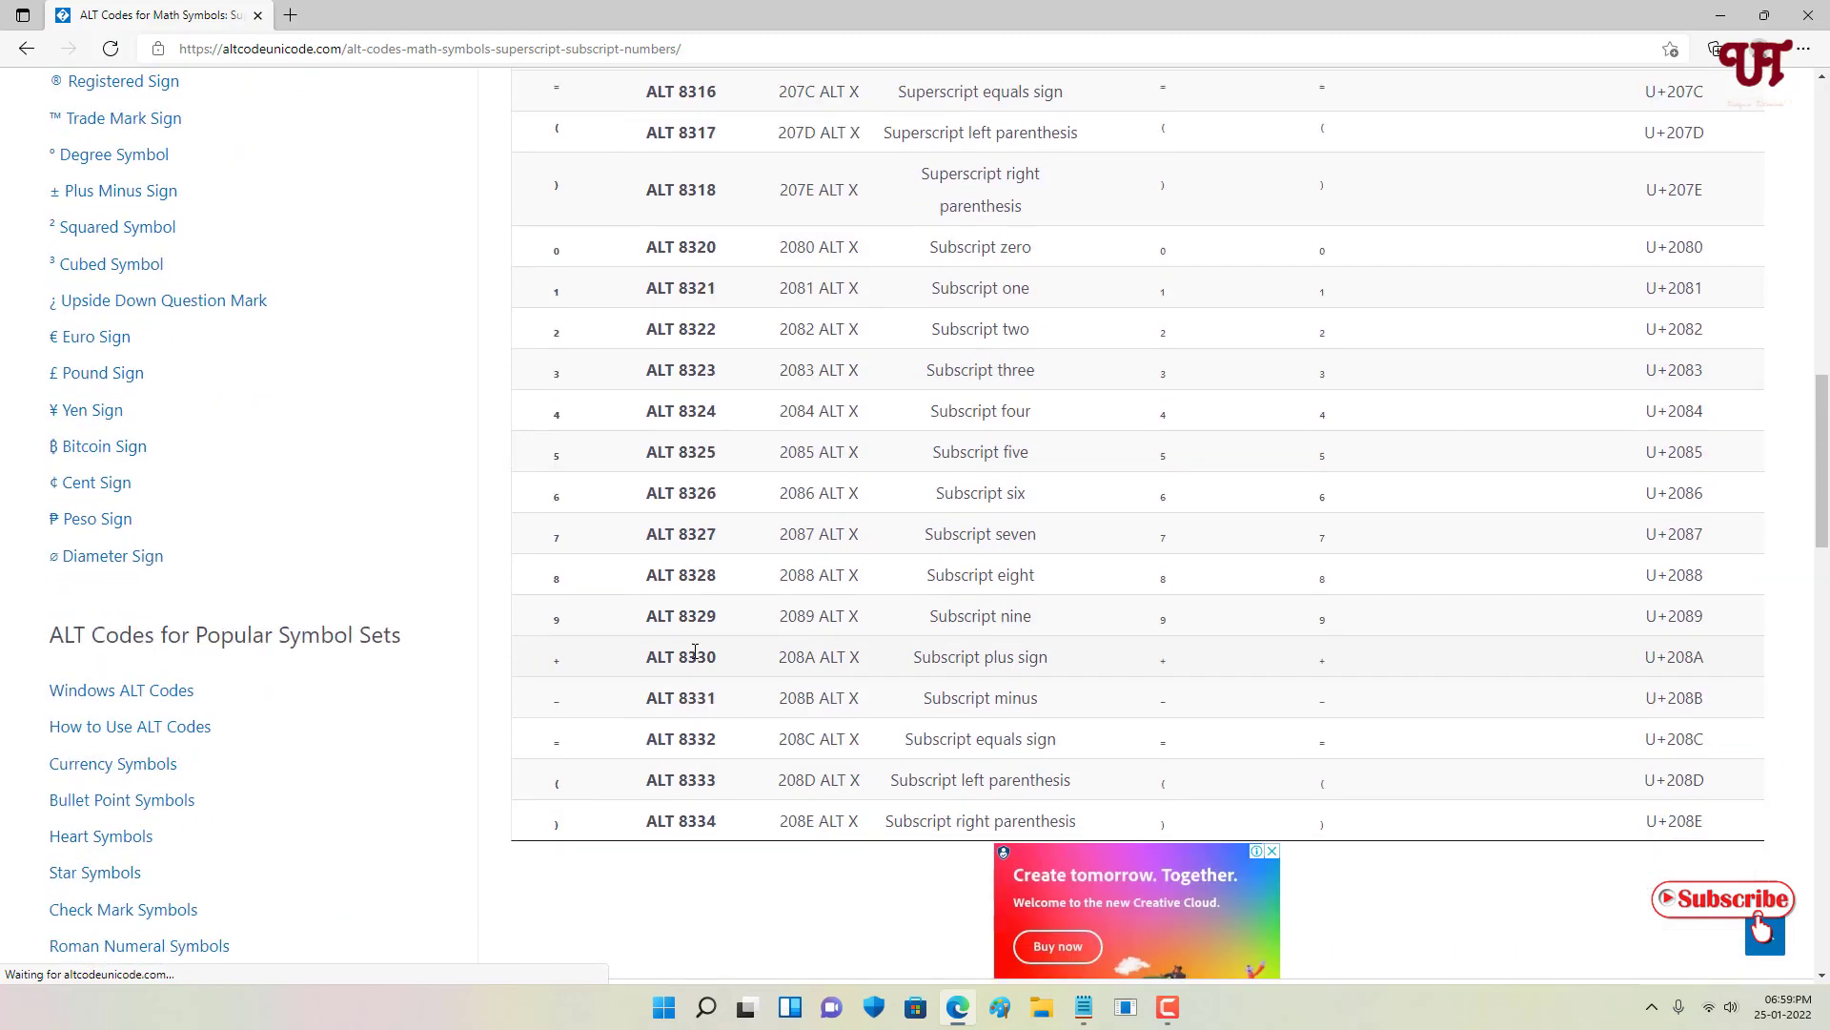
{"action": "scroll", "coordinate": [695, 651], "scroll_direction": "up", "scroll_amount": 10}
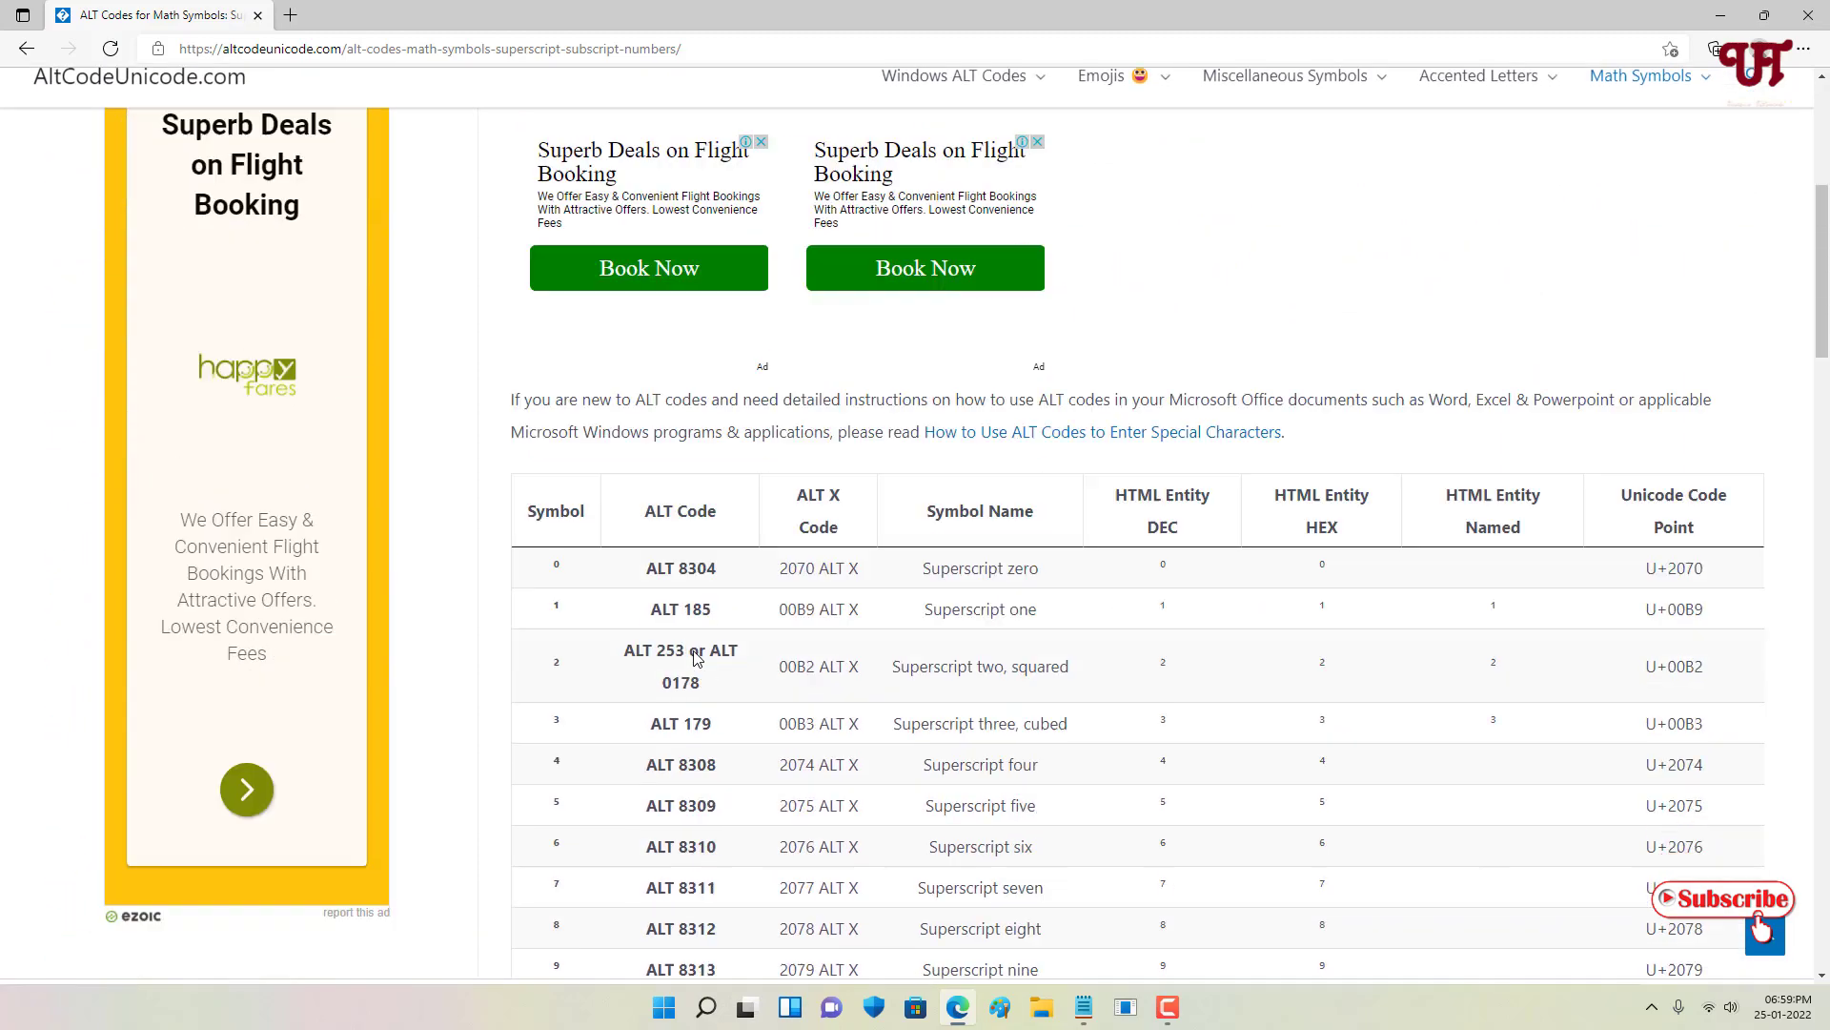
{"action": "scroll", "coordinate": [697, 658], "scroll_direction": "down", "scroll_amount": 1}
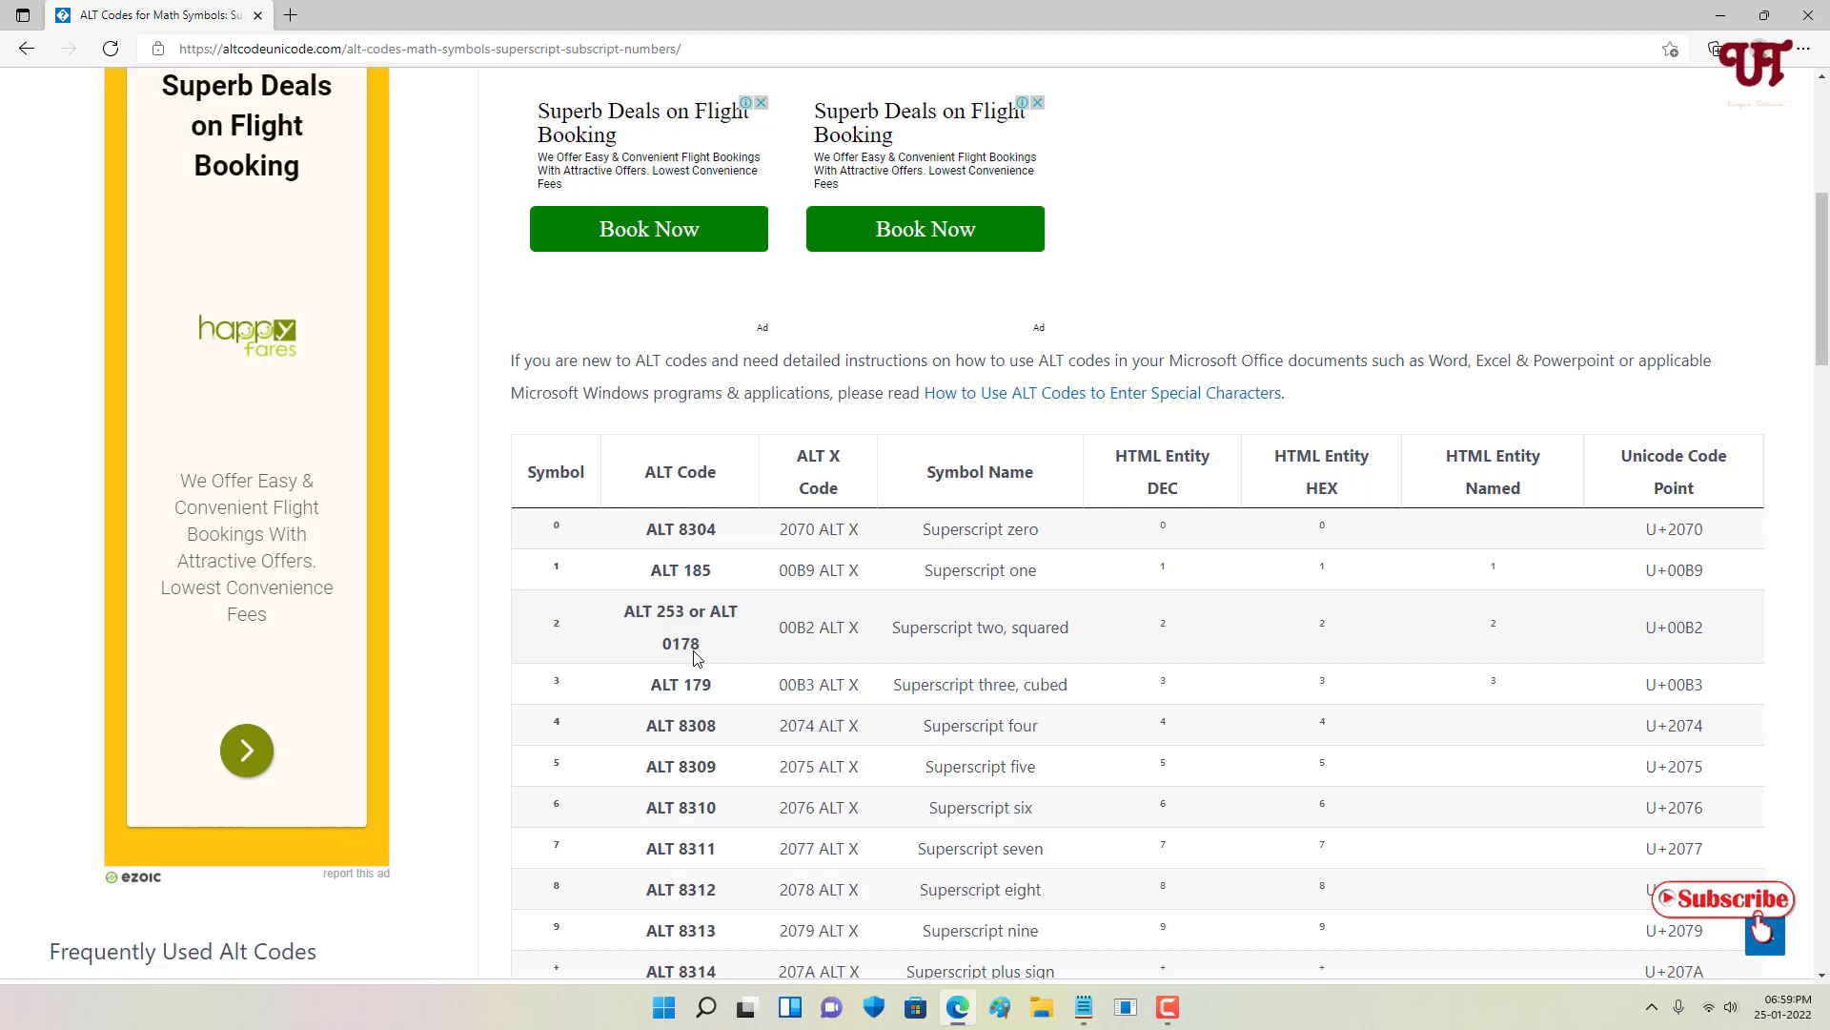
{"action": "scroll", "coordinate": [695, 651], "scroll_direction": "down", "scroll_amount": 3}
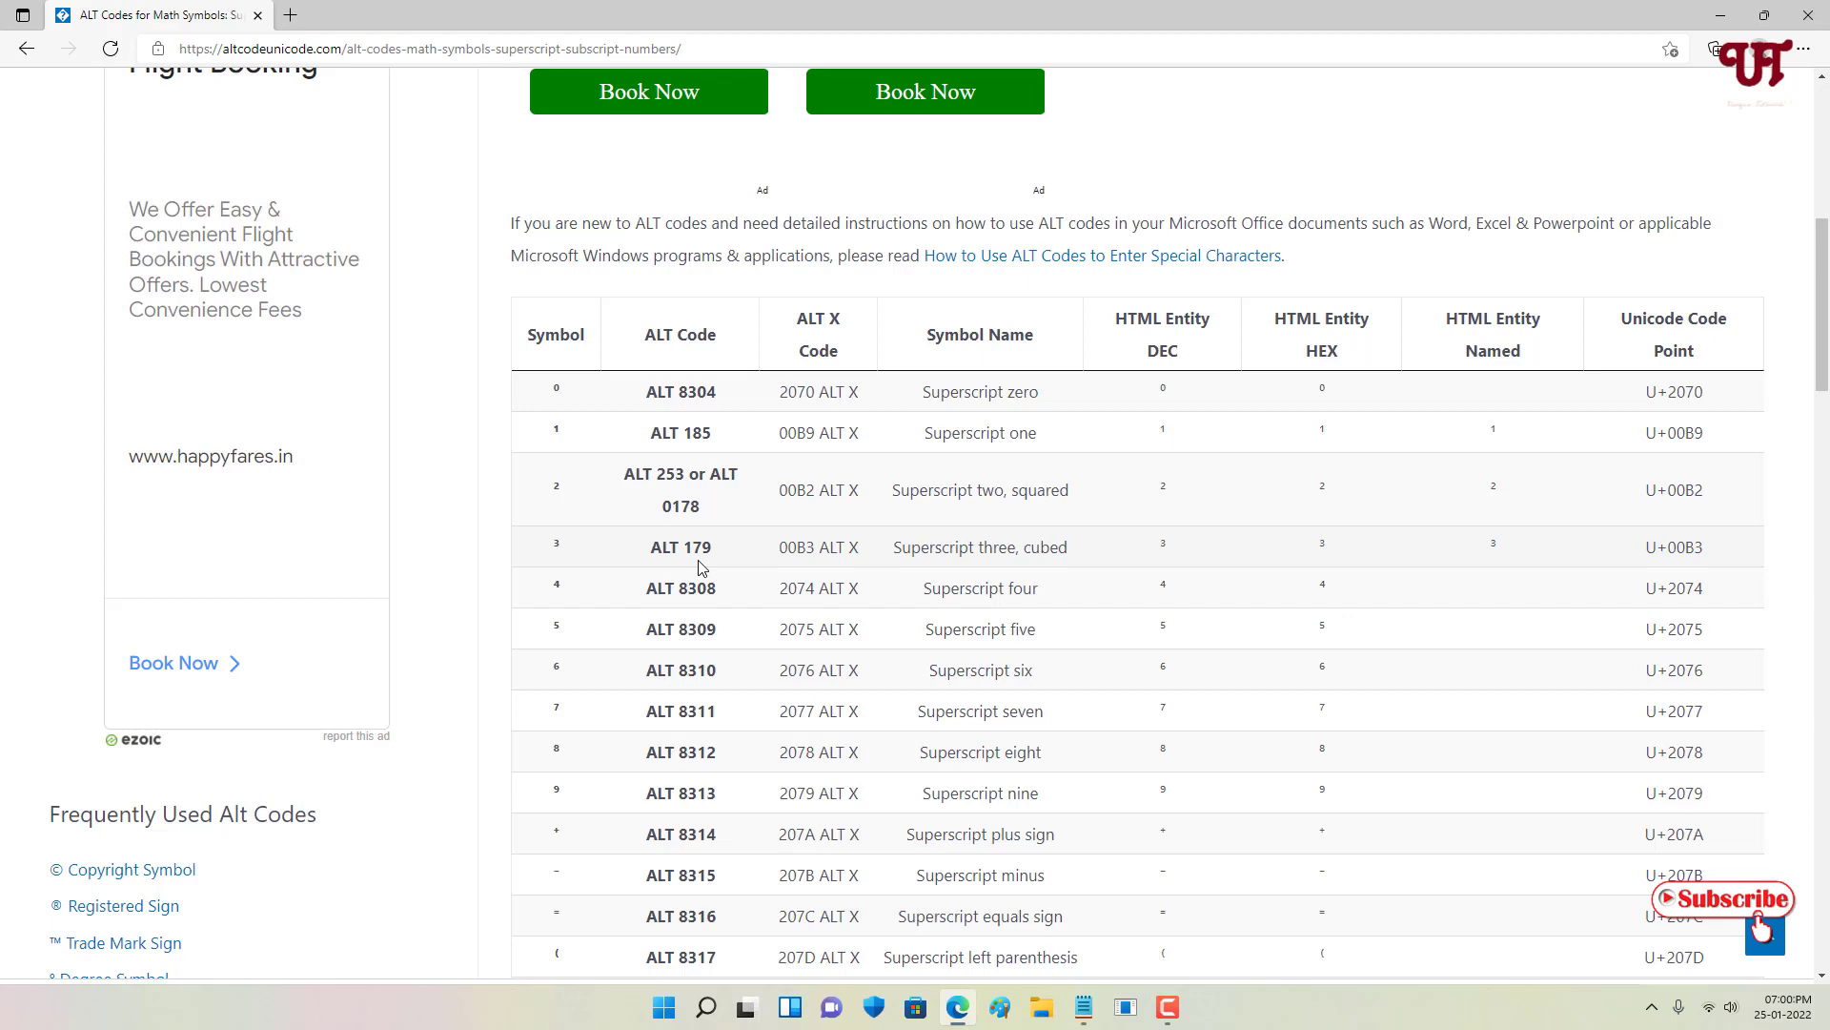
{"action": "left_click", "coordinate": [1720, 16]}
Step: Close the Notepad document holding A without saving it
{"action": "type", "text": "A"}
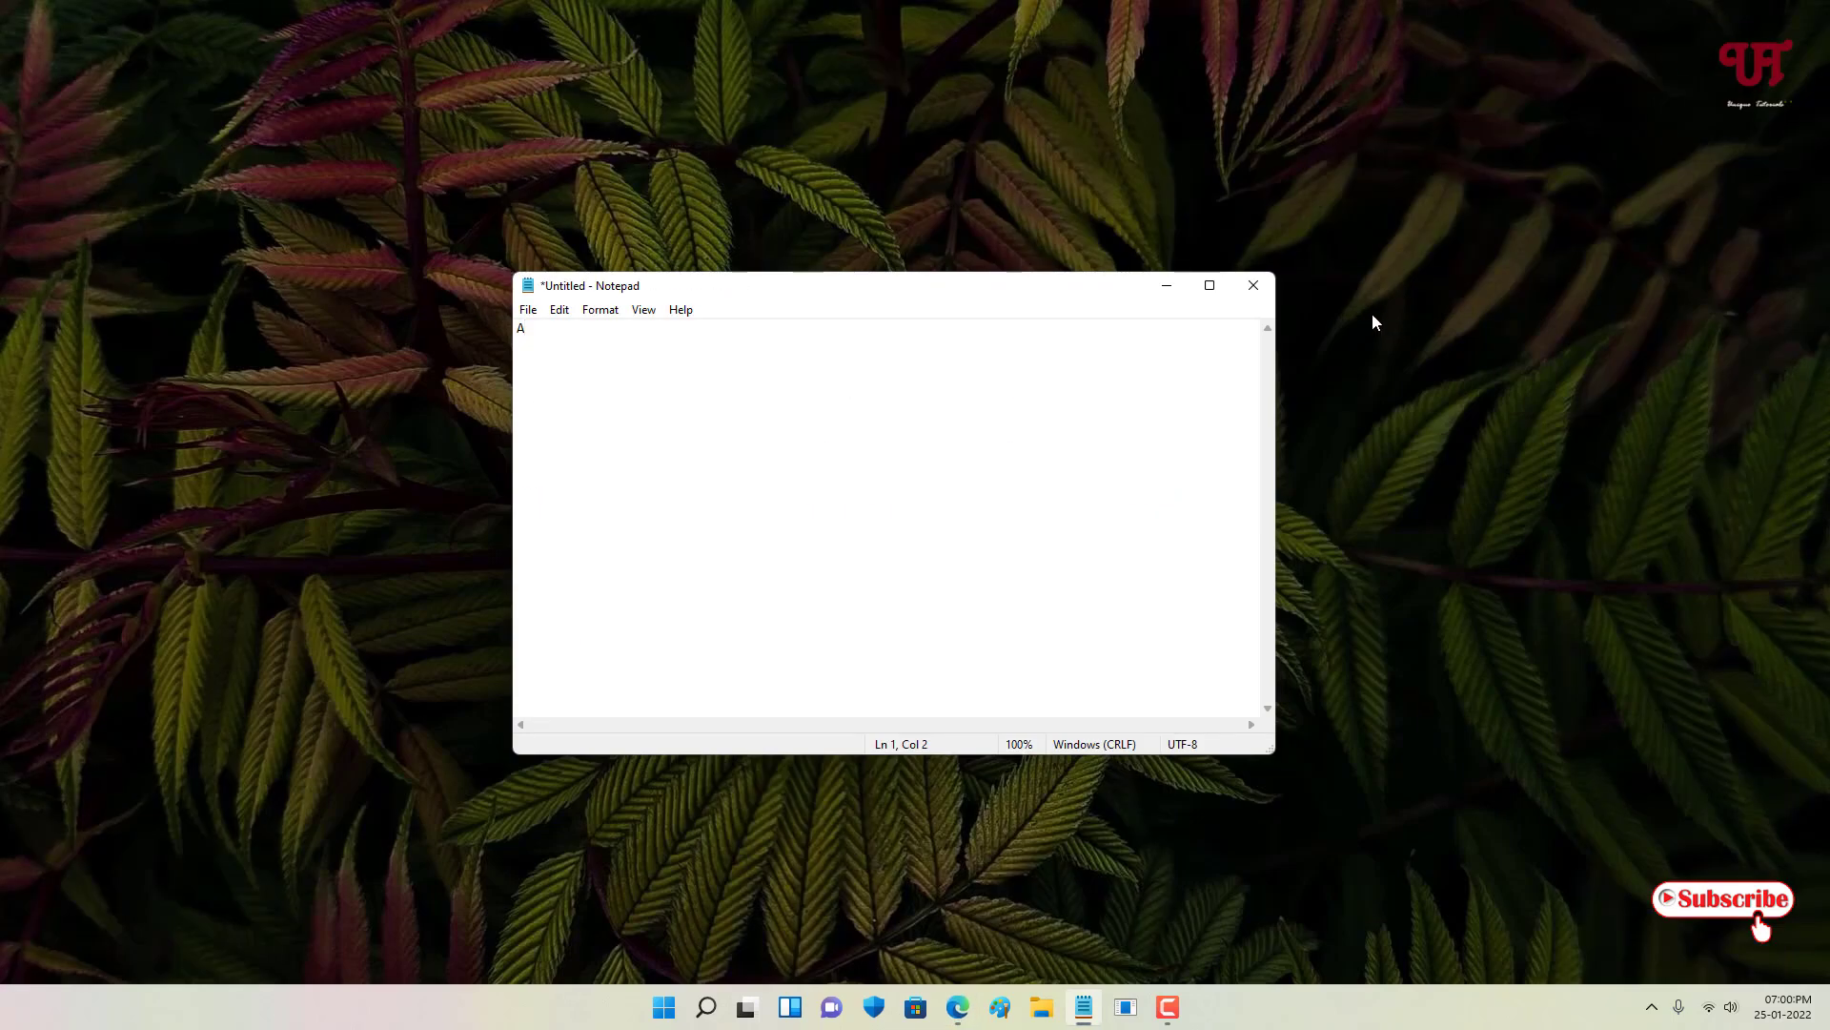
{"action": "left_click", "coordinate": [1254, 285]}
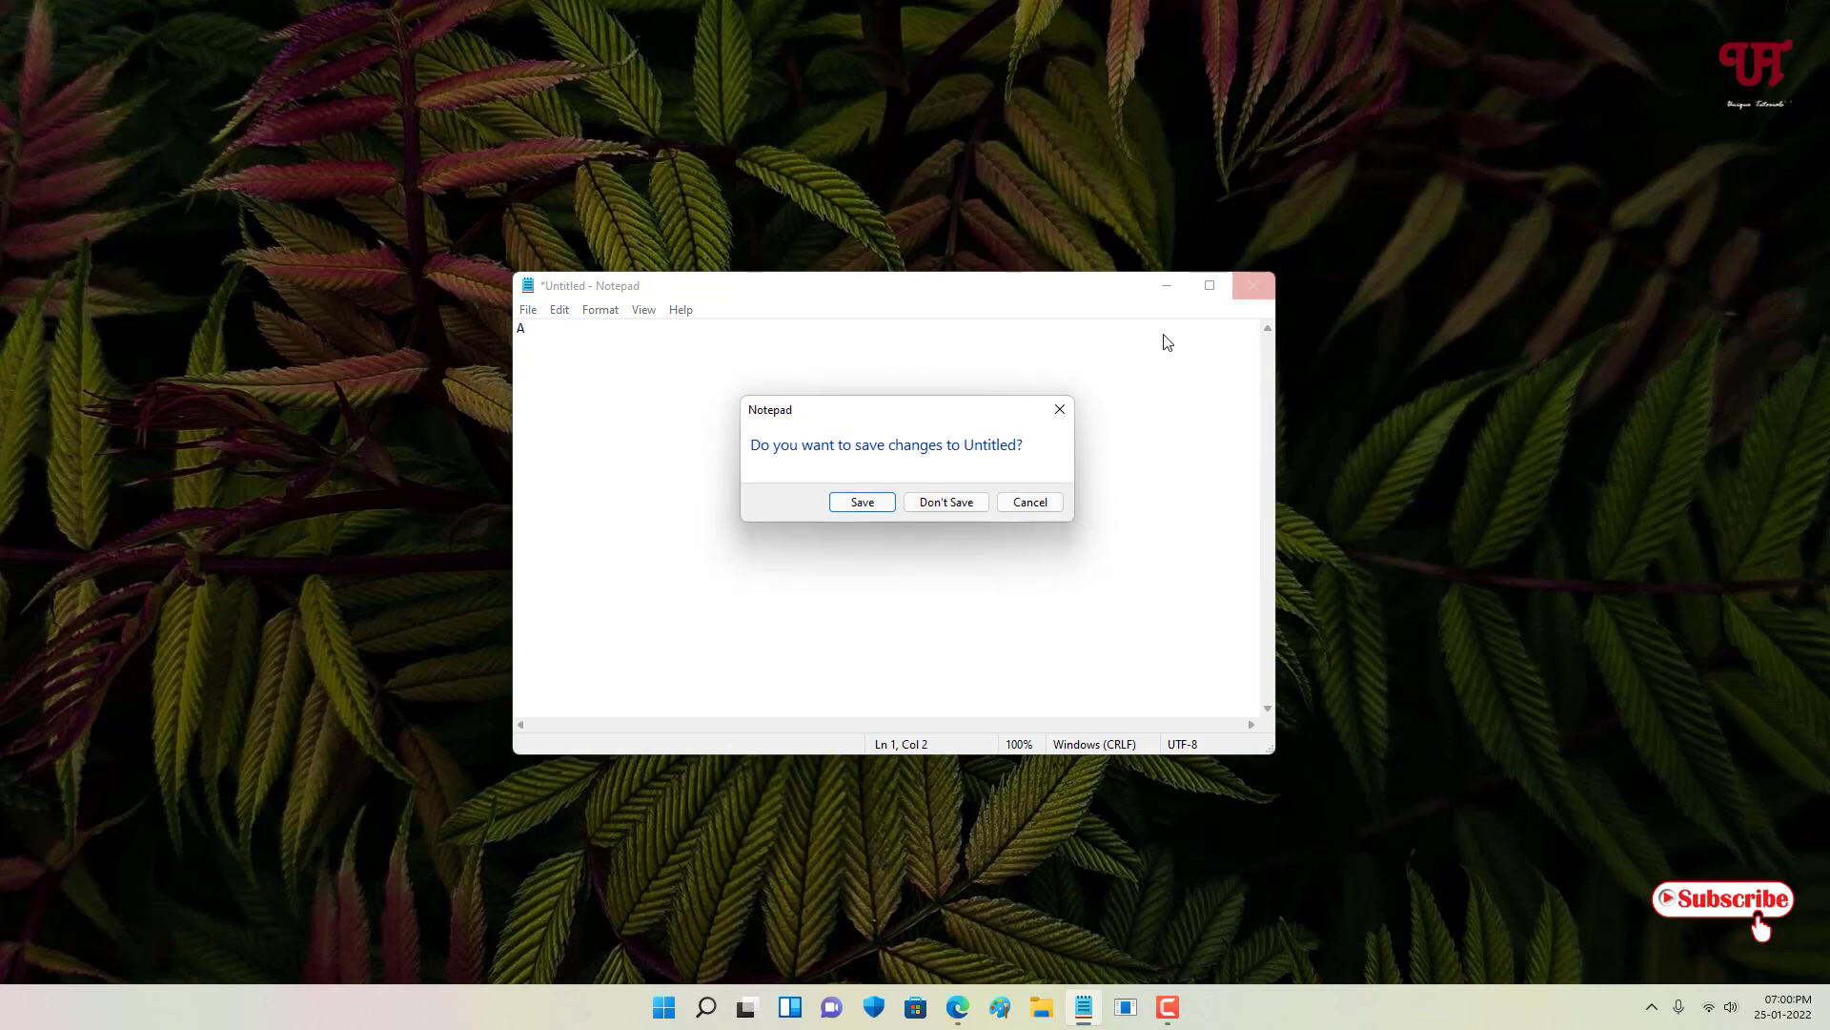
{"action": "left_click", "coordinate": [953, 502]}
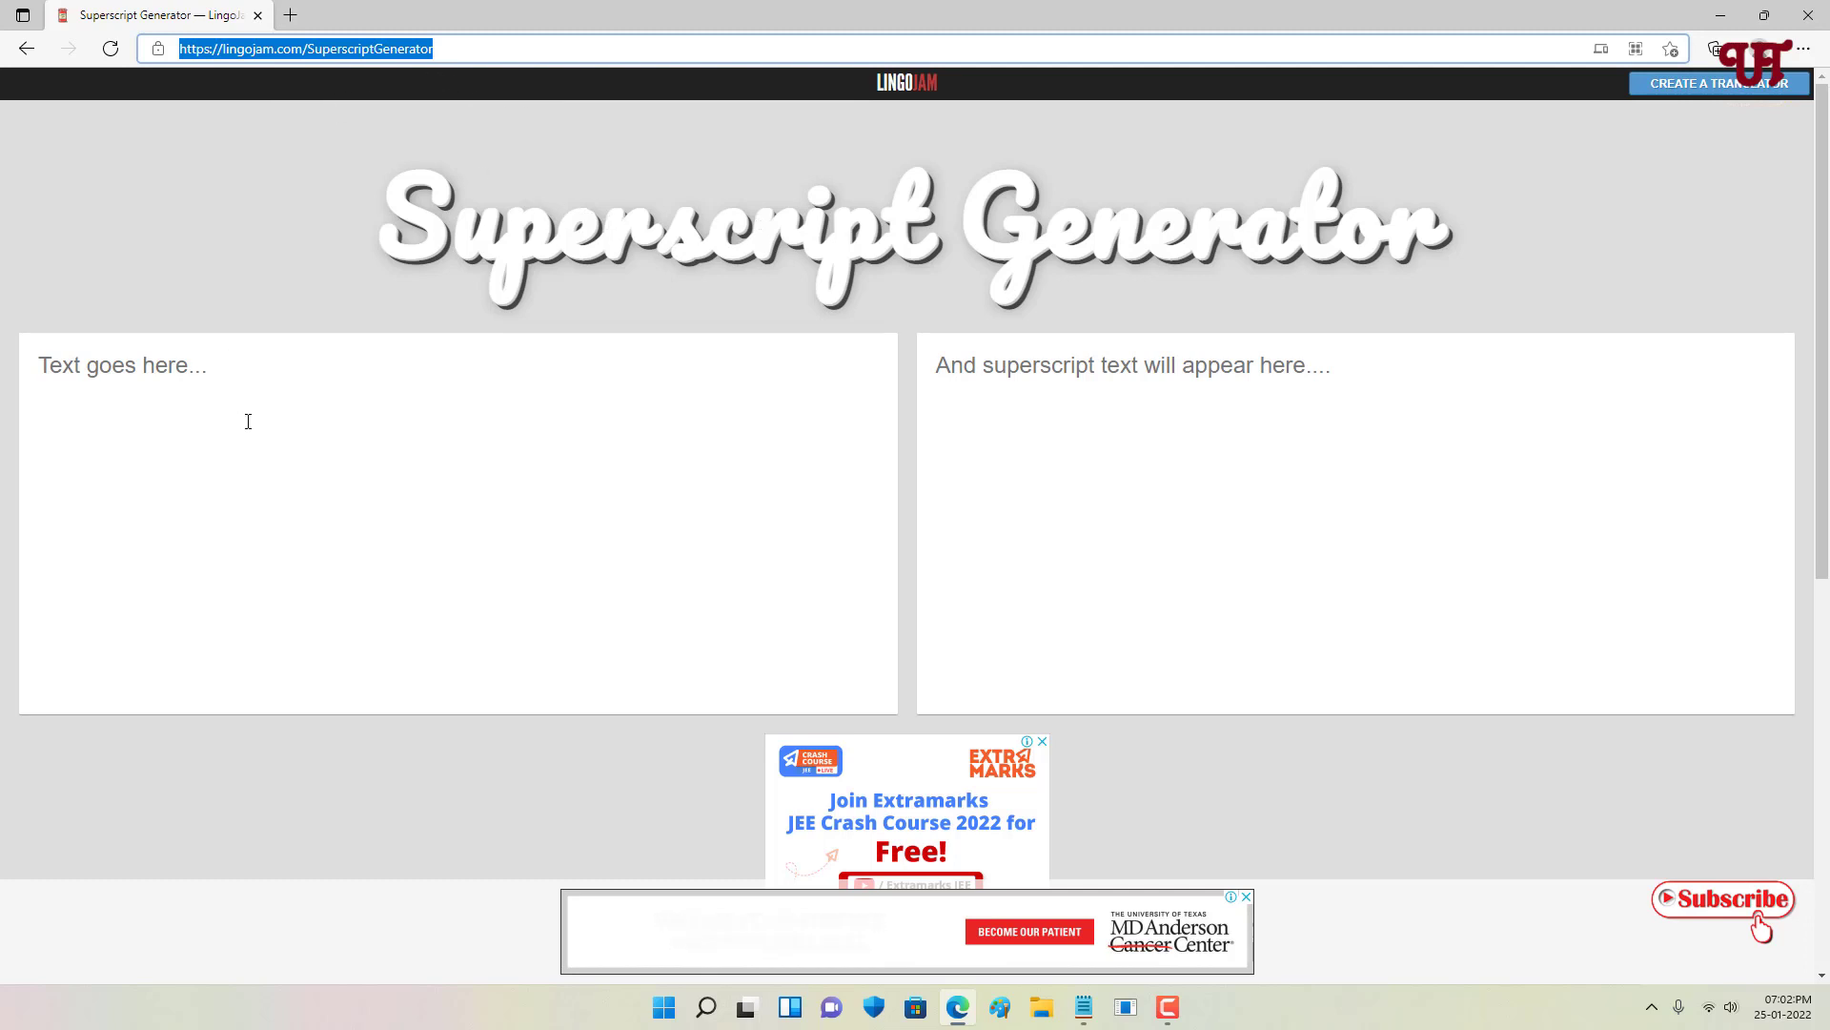
Step: Type A in Notepad, then convert abc to superscript ᵃᵇᶜ in LingoJam and copy it
{"action": "left_click", "coordinate": [1083, 1020]}
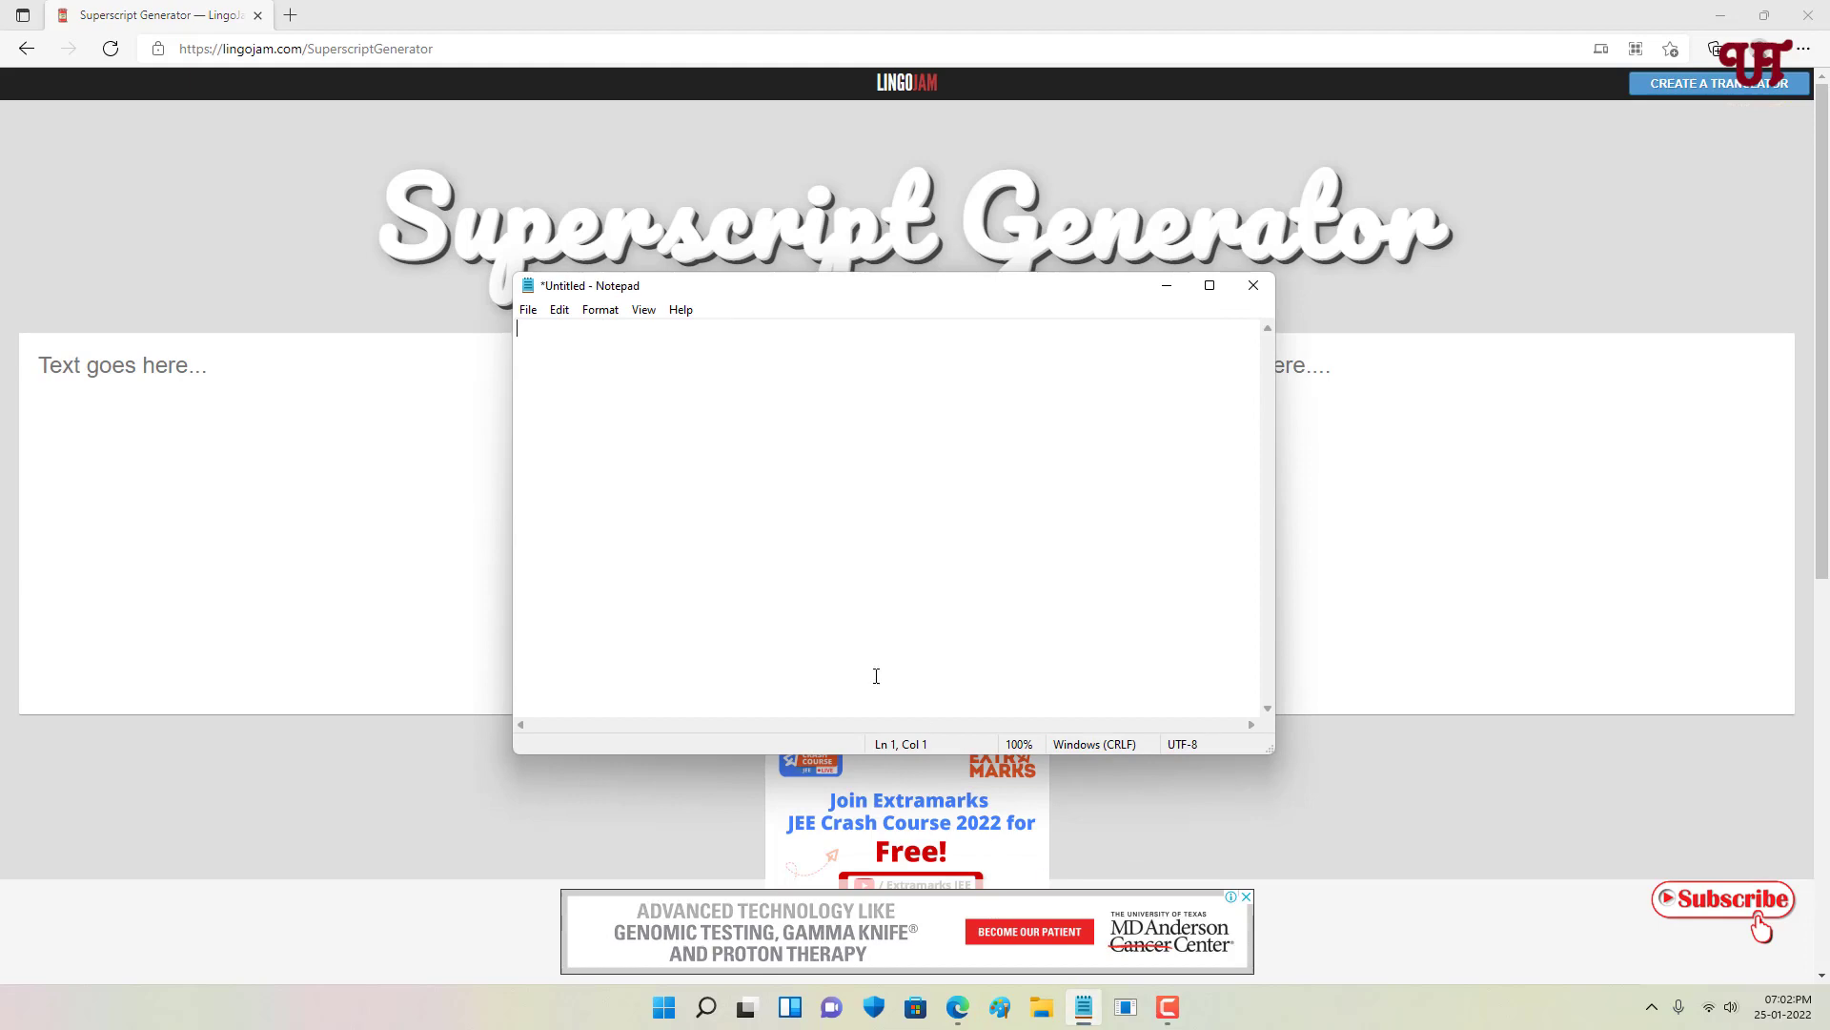
{"action": "type", "text": "A"}
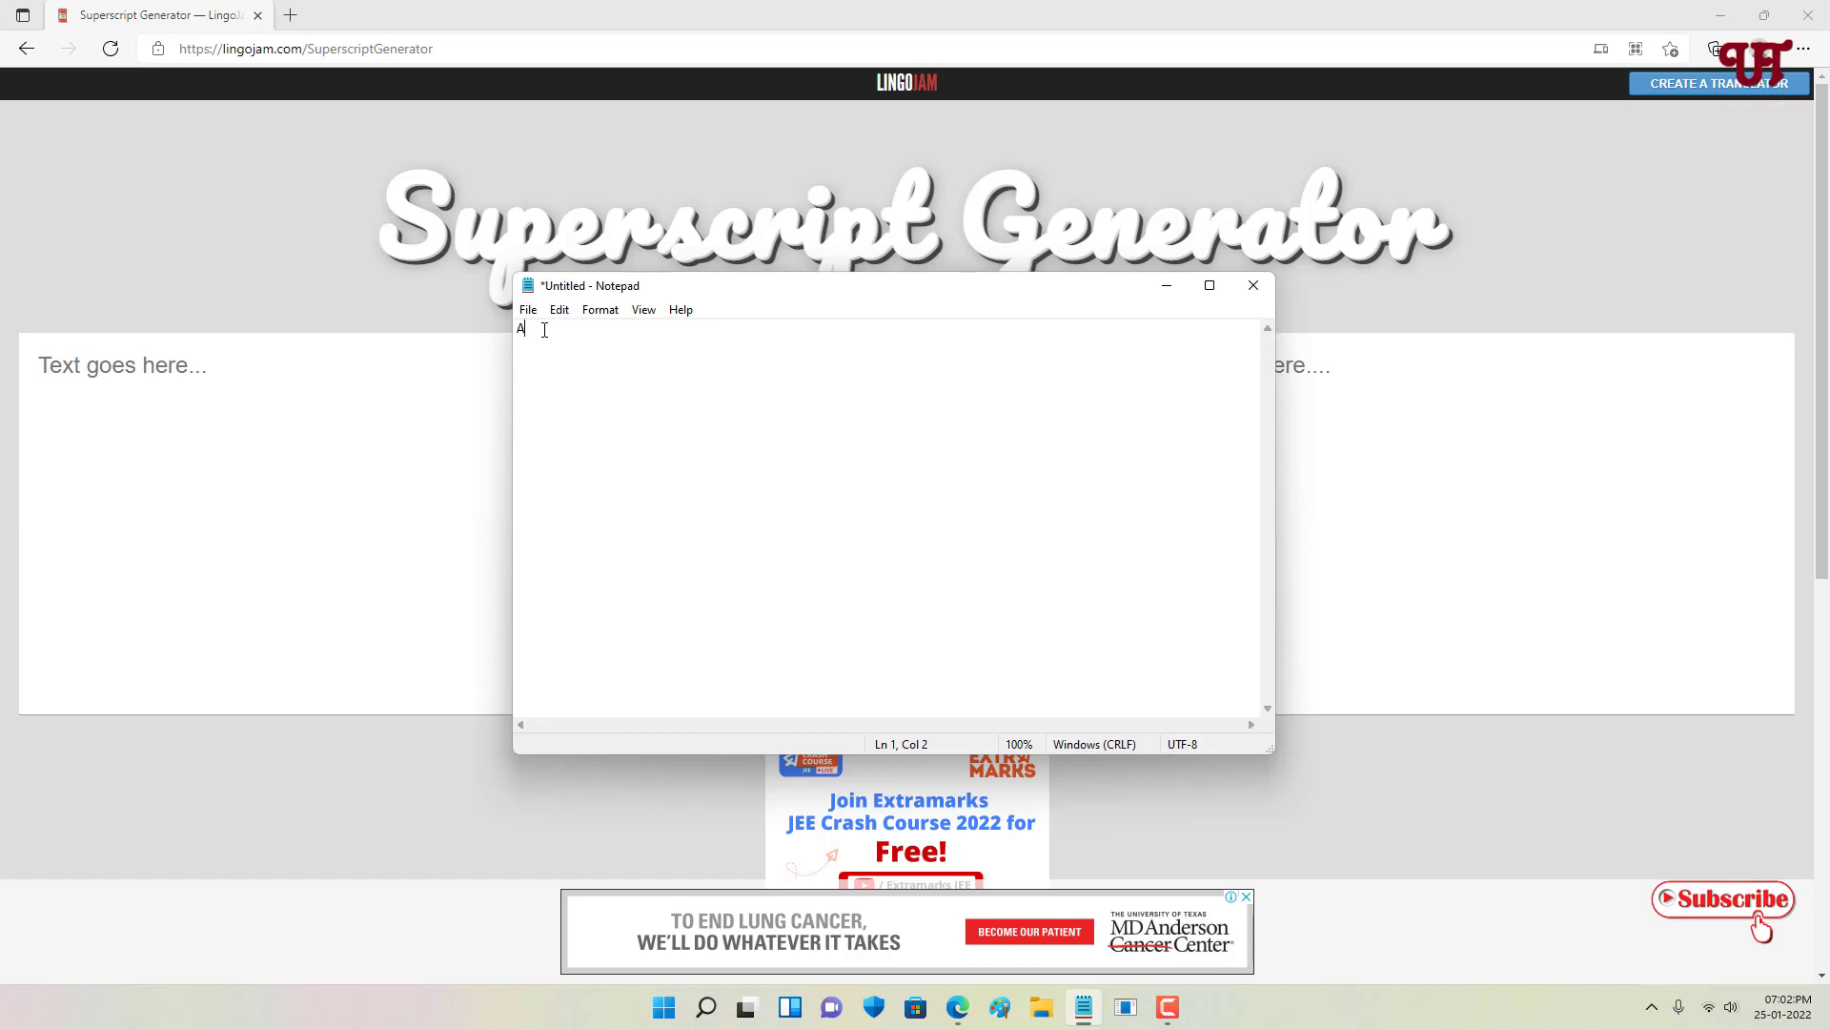
{"action": "left_click", "coordinate": [271, 415]}
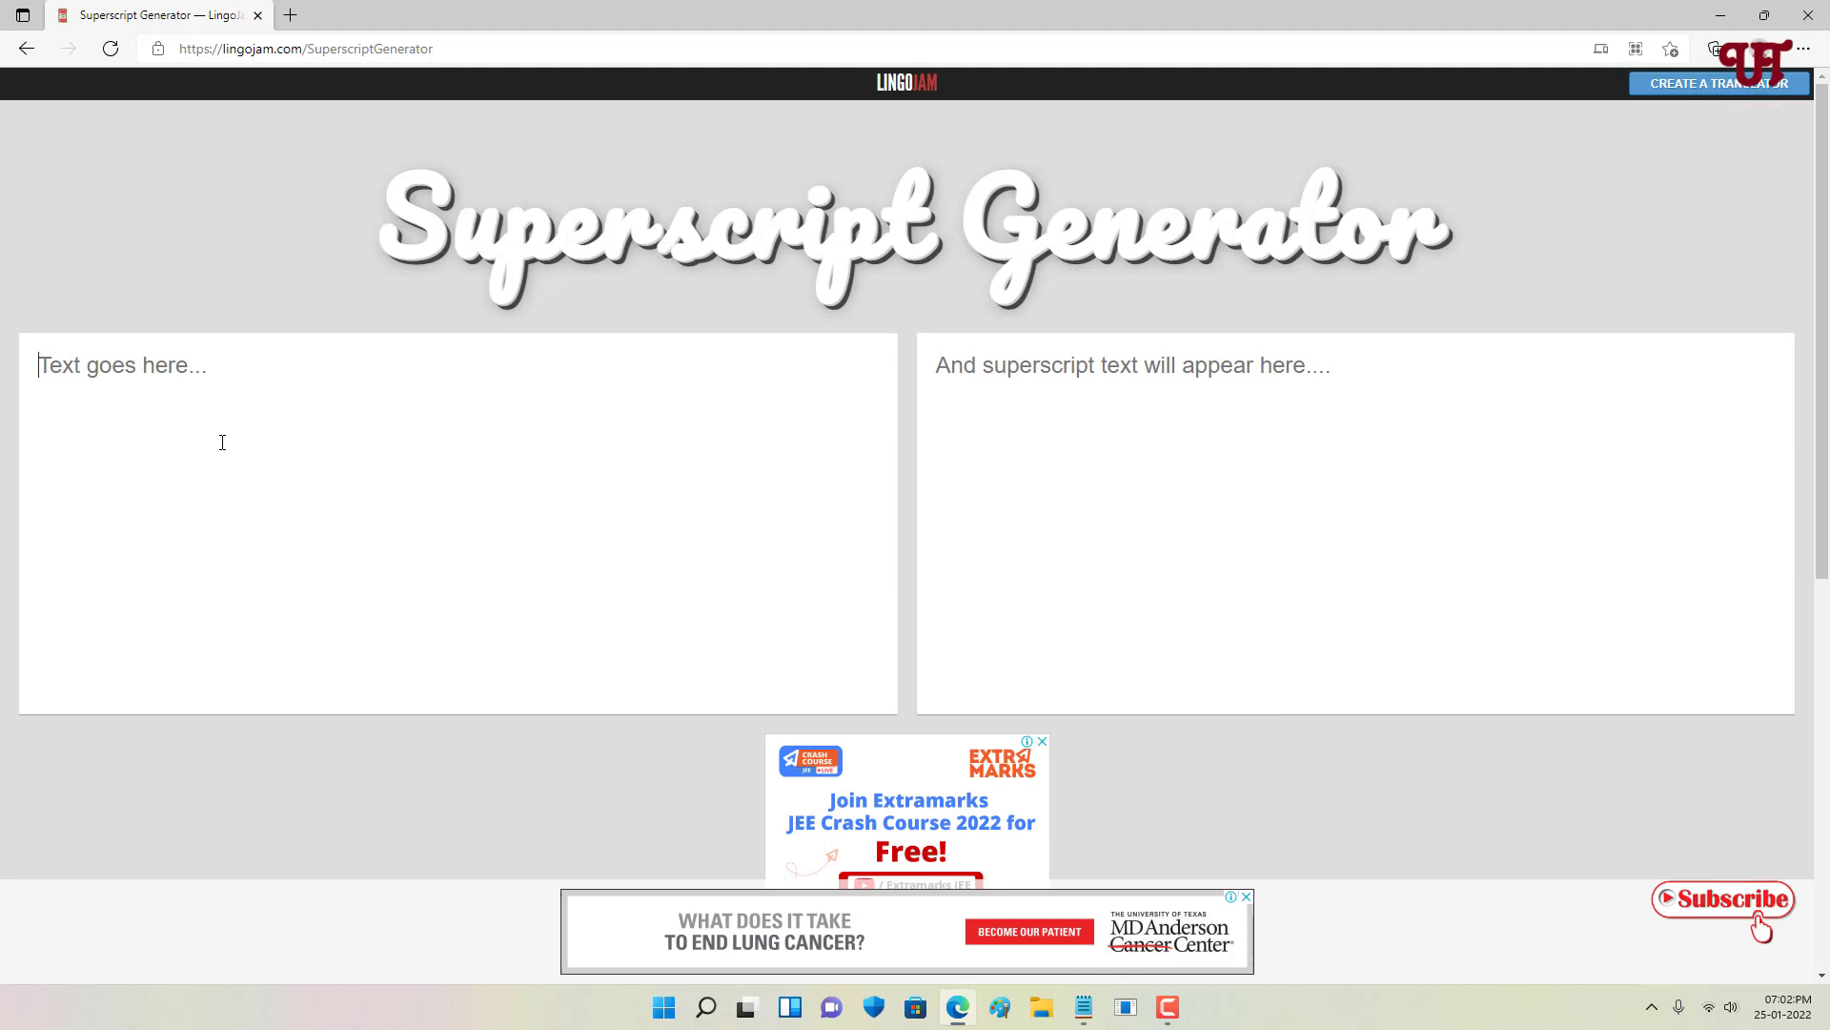
{"action": "type", "text": "a"}
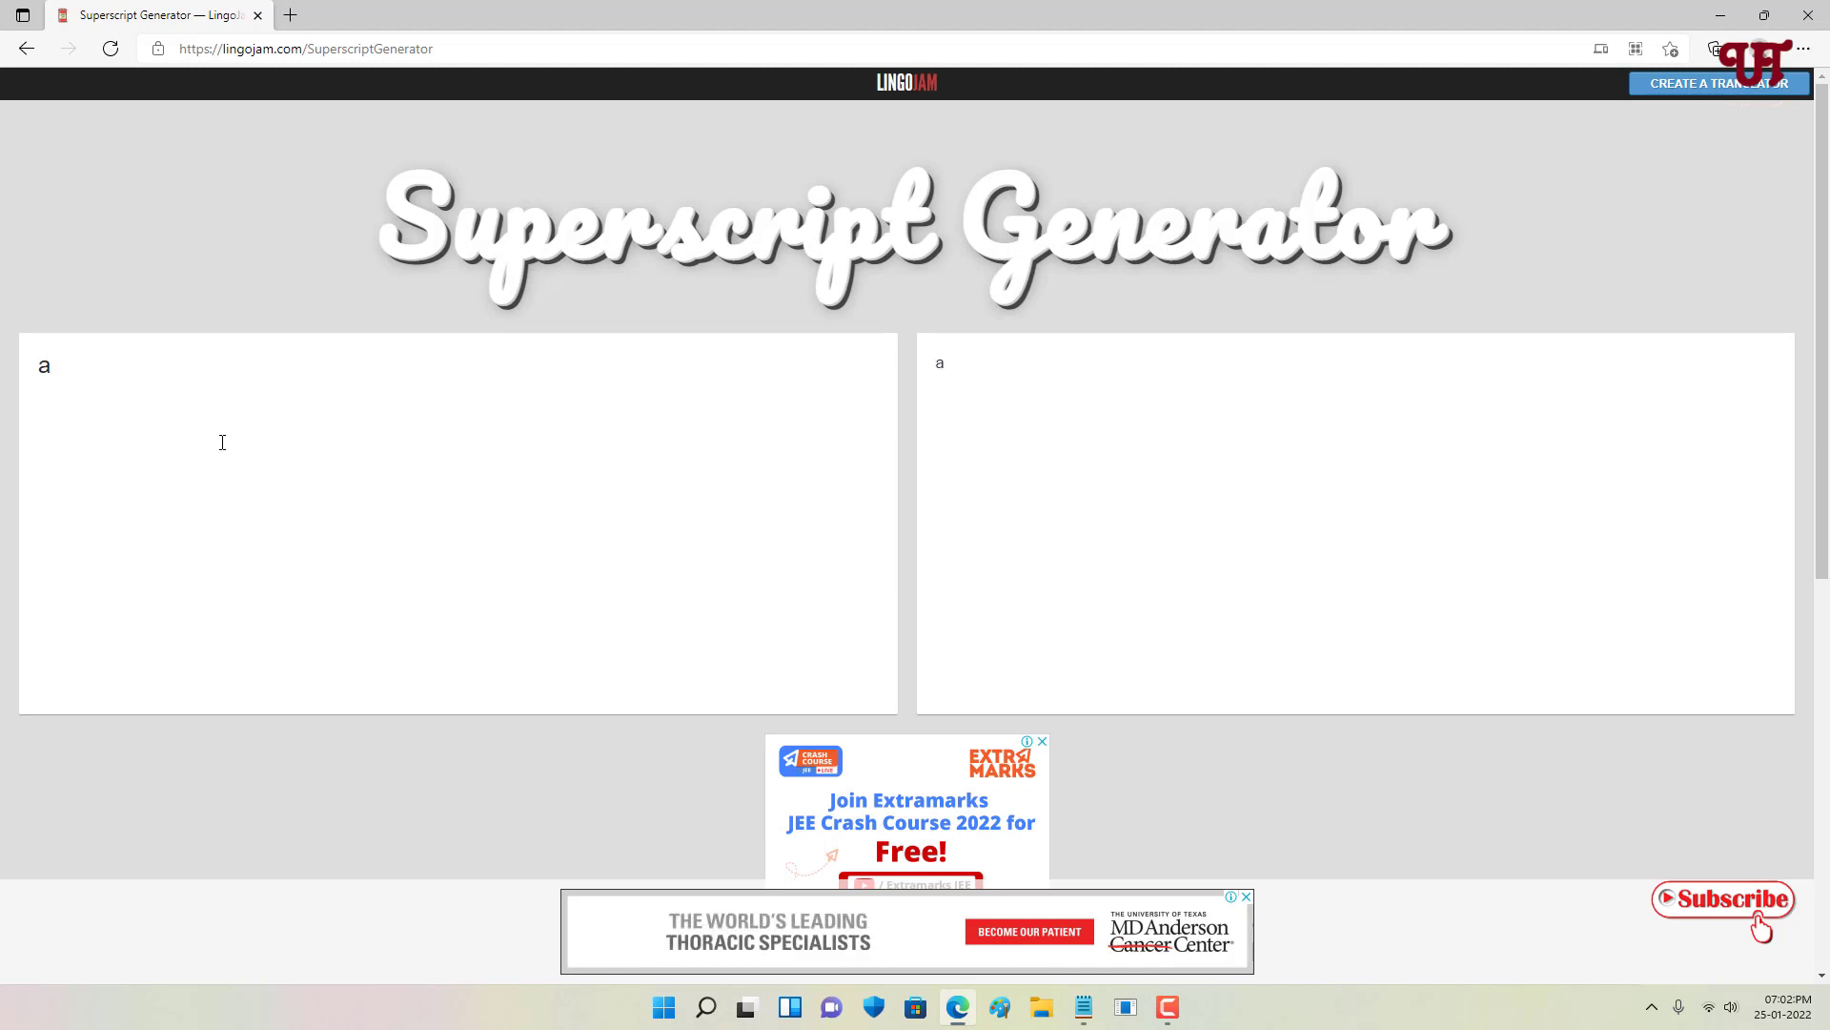
{"action": "type", "text": "bc"}
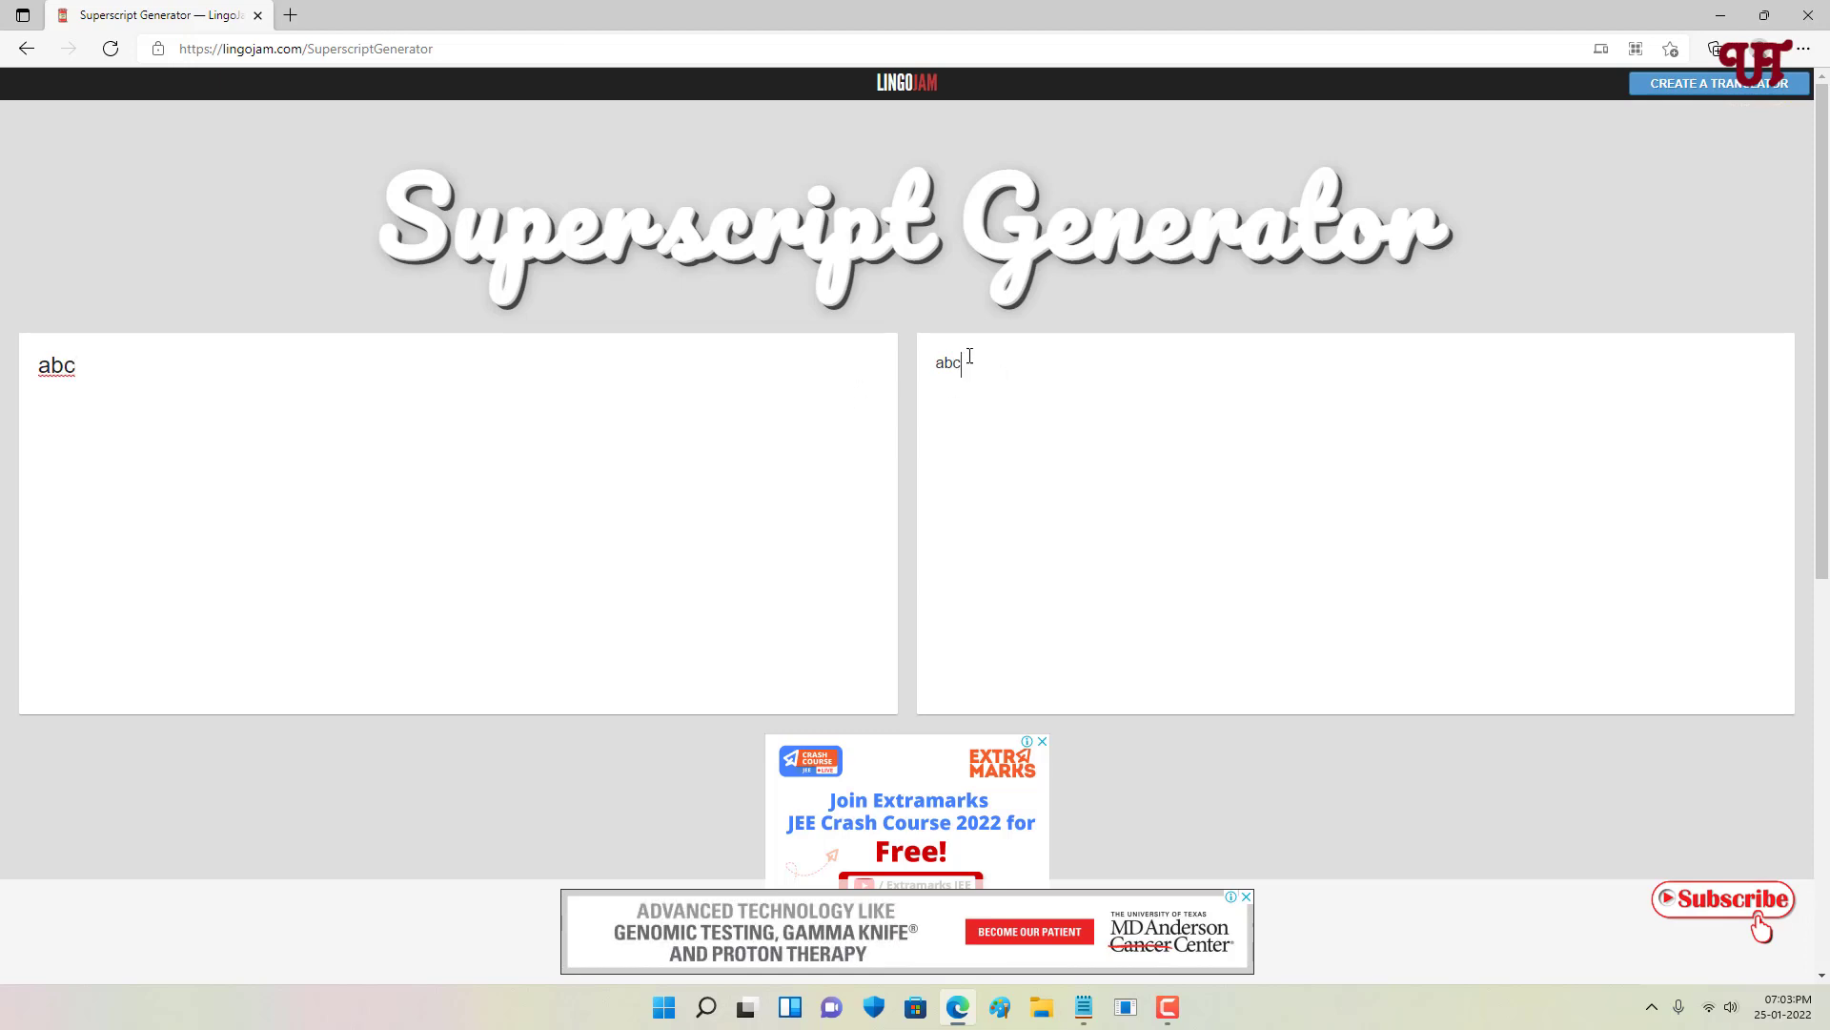
{"action": "left_click_drag", "start_coordinate": [969, 360], "coordinate": [933, 362]}
{"action": "right_click", "coordinate": [937, 340]}
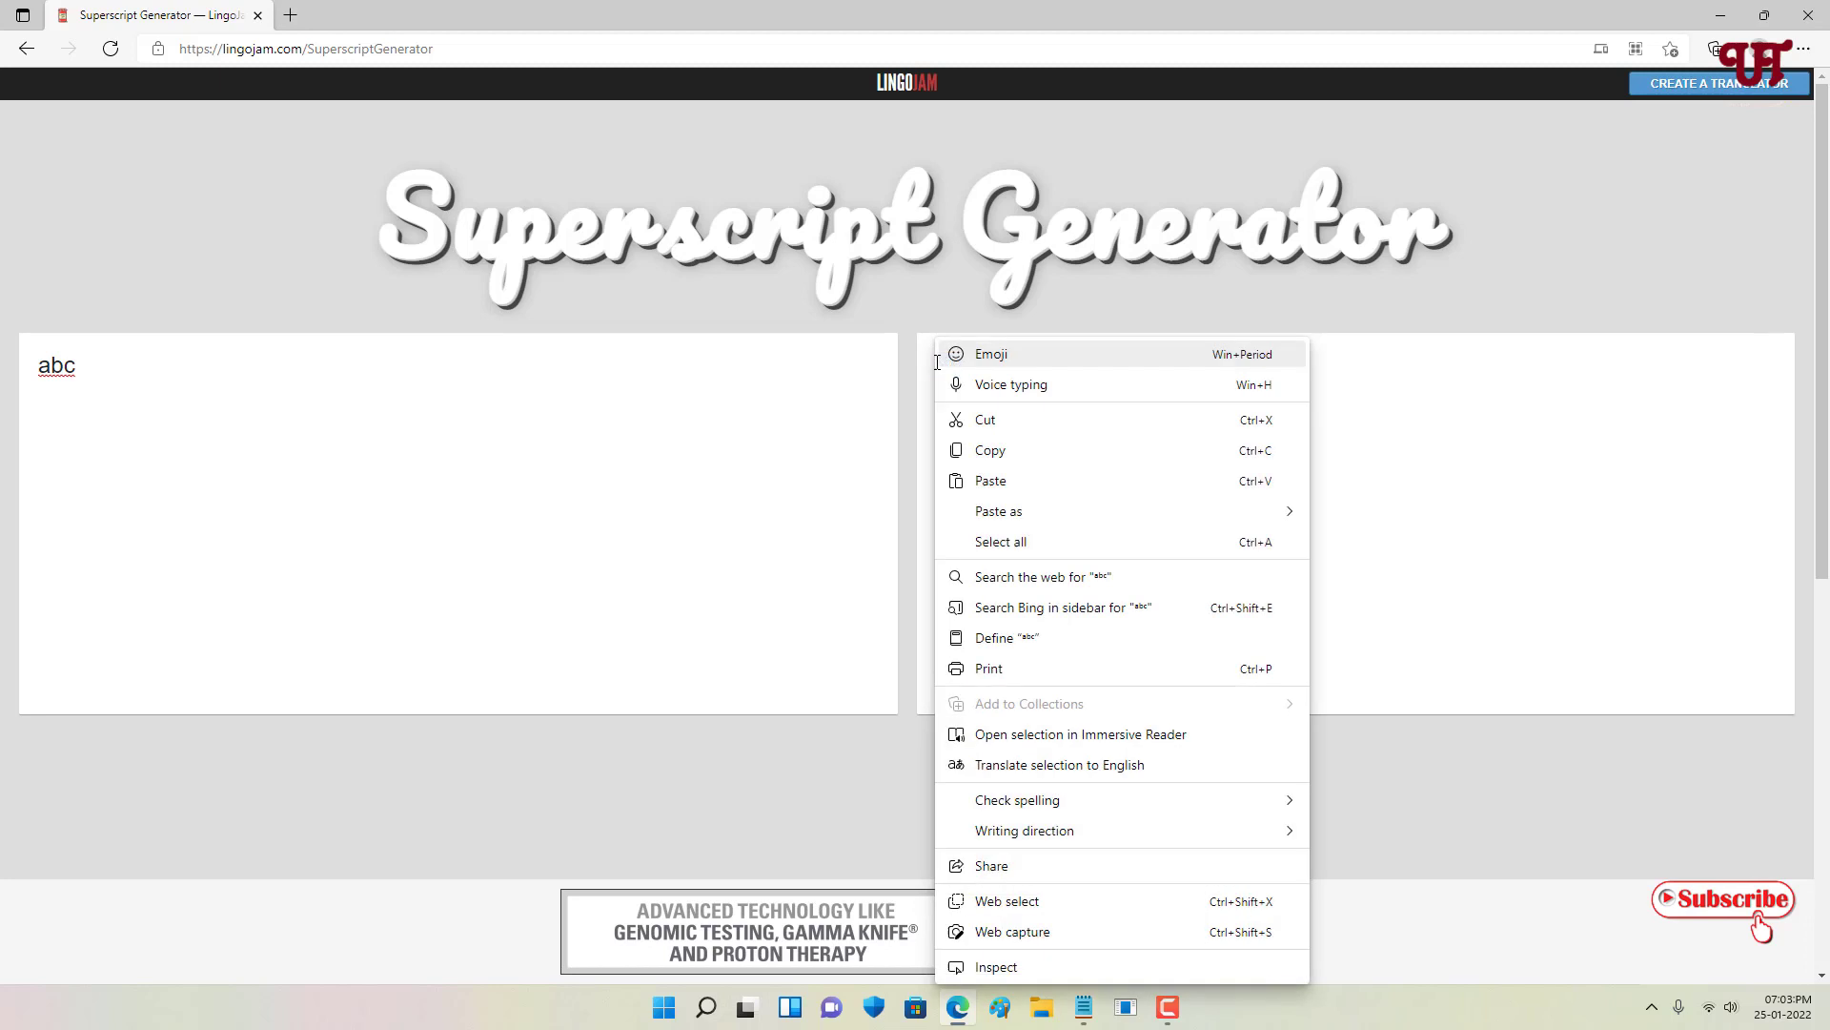
{"action": "left_click", "coordinate": [990, 450]}
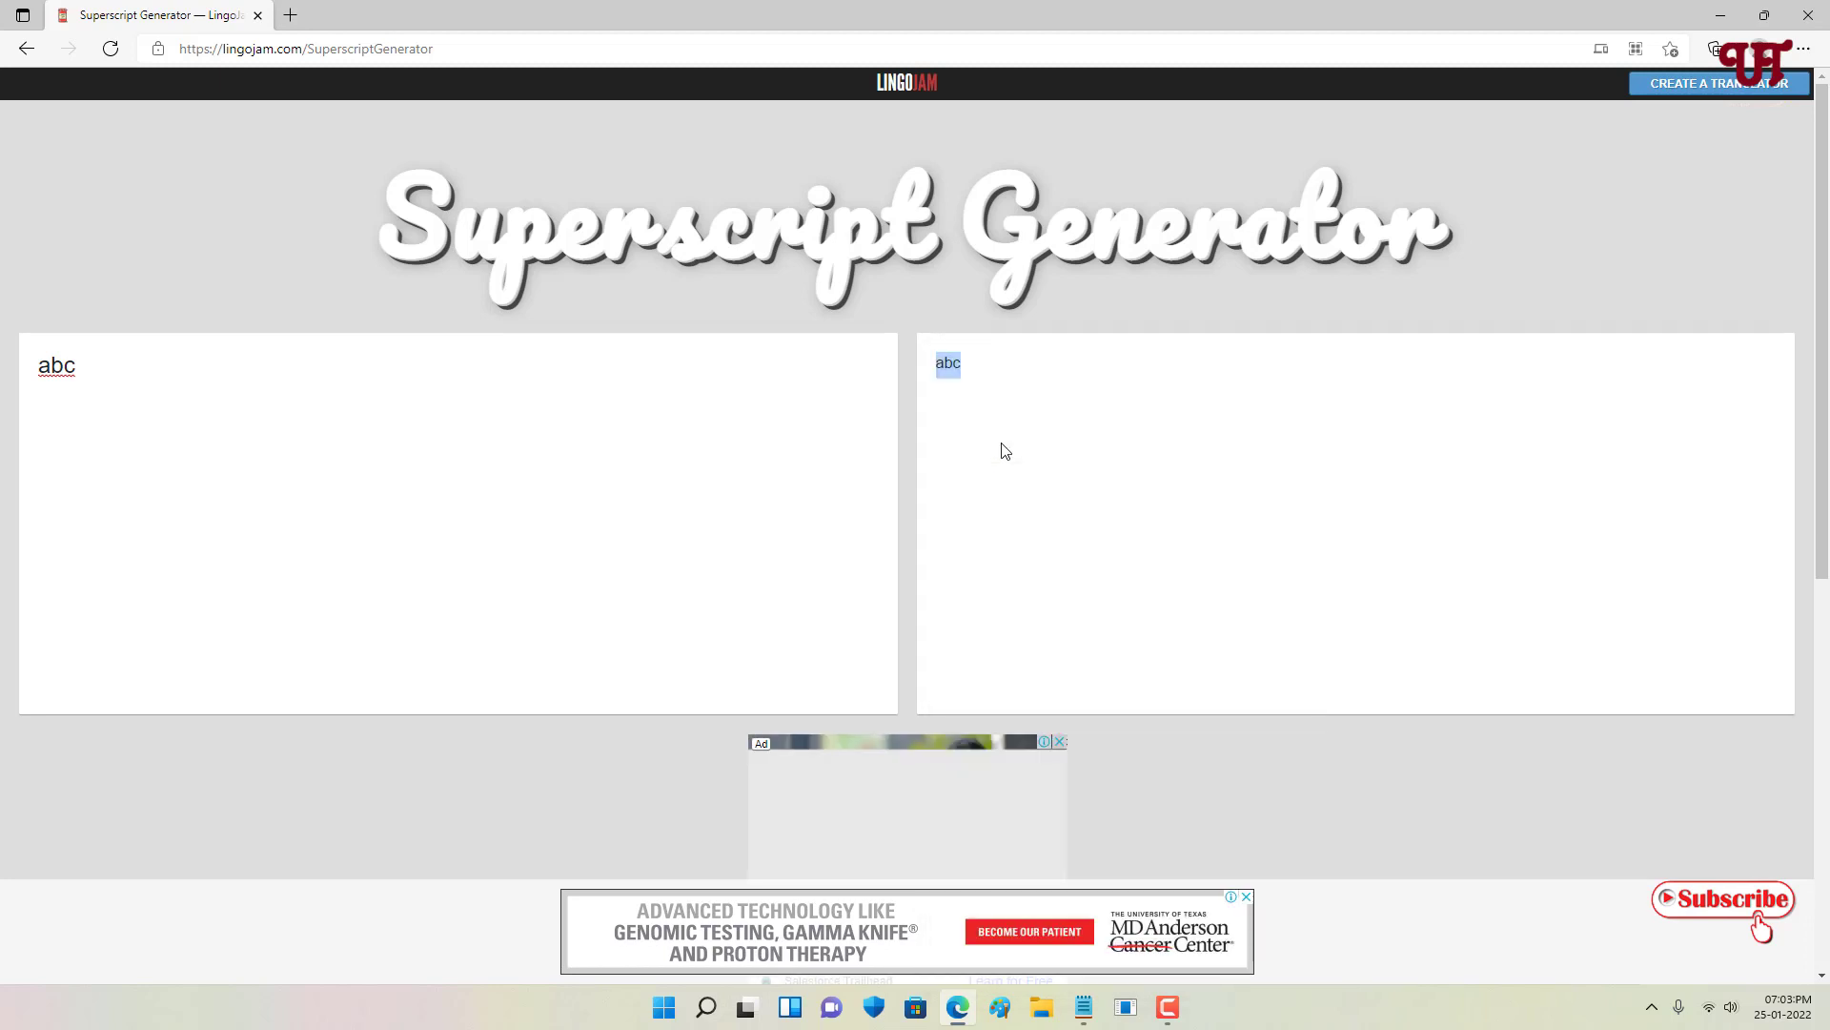
Step: Paste the copied superscript ᵃᵇᶜ after the A in Notepad
{"action": "left_click", "coordinate": [1085, 1011]}
{"action": "type", "text": "A"}
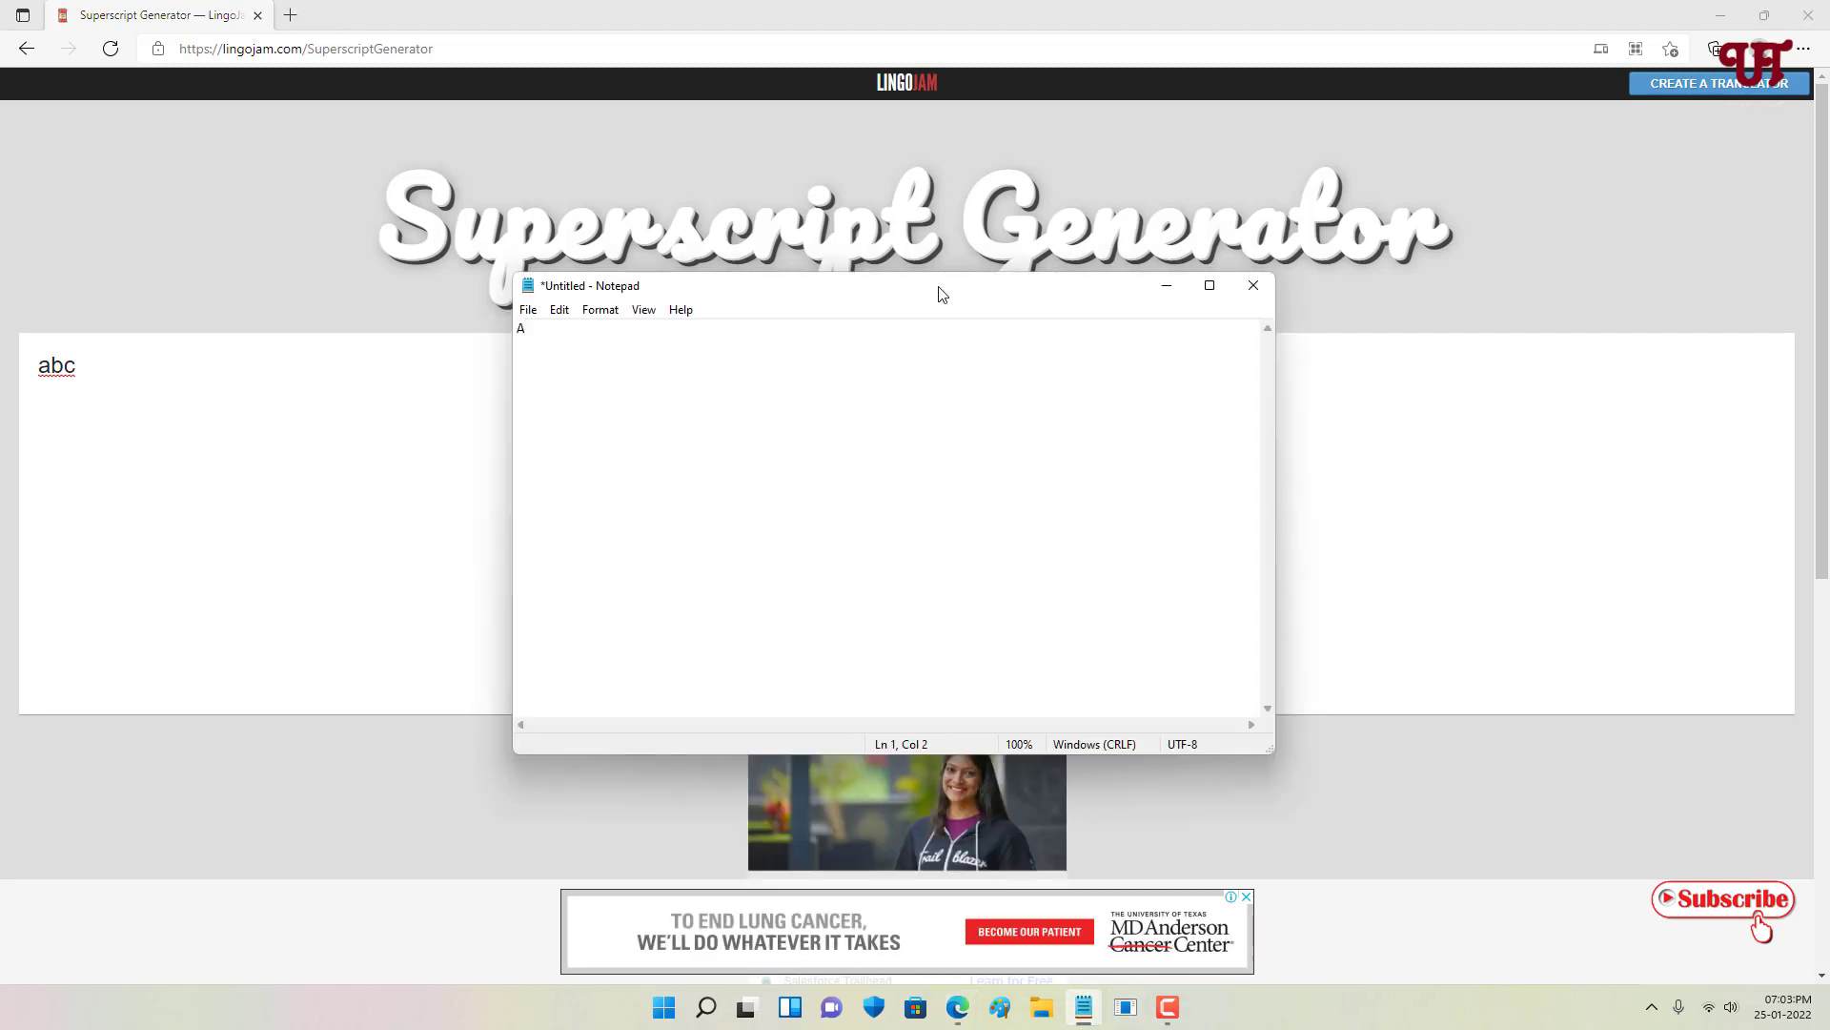
{"action": "left_click_drag", "start_coordinate": [940, 290], "coordinate": [951, 360]}
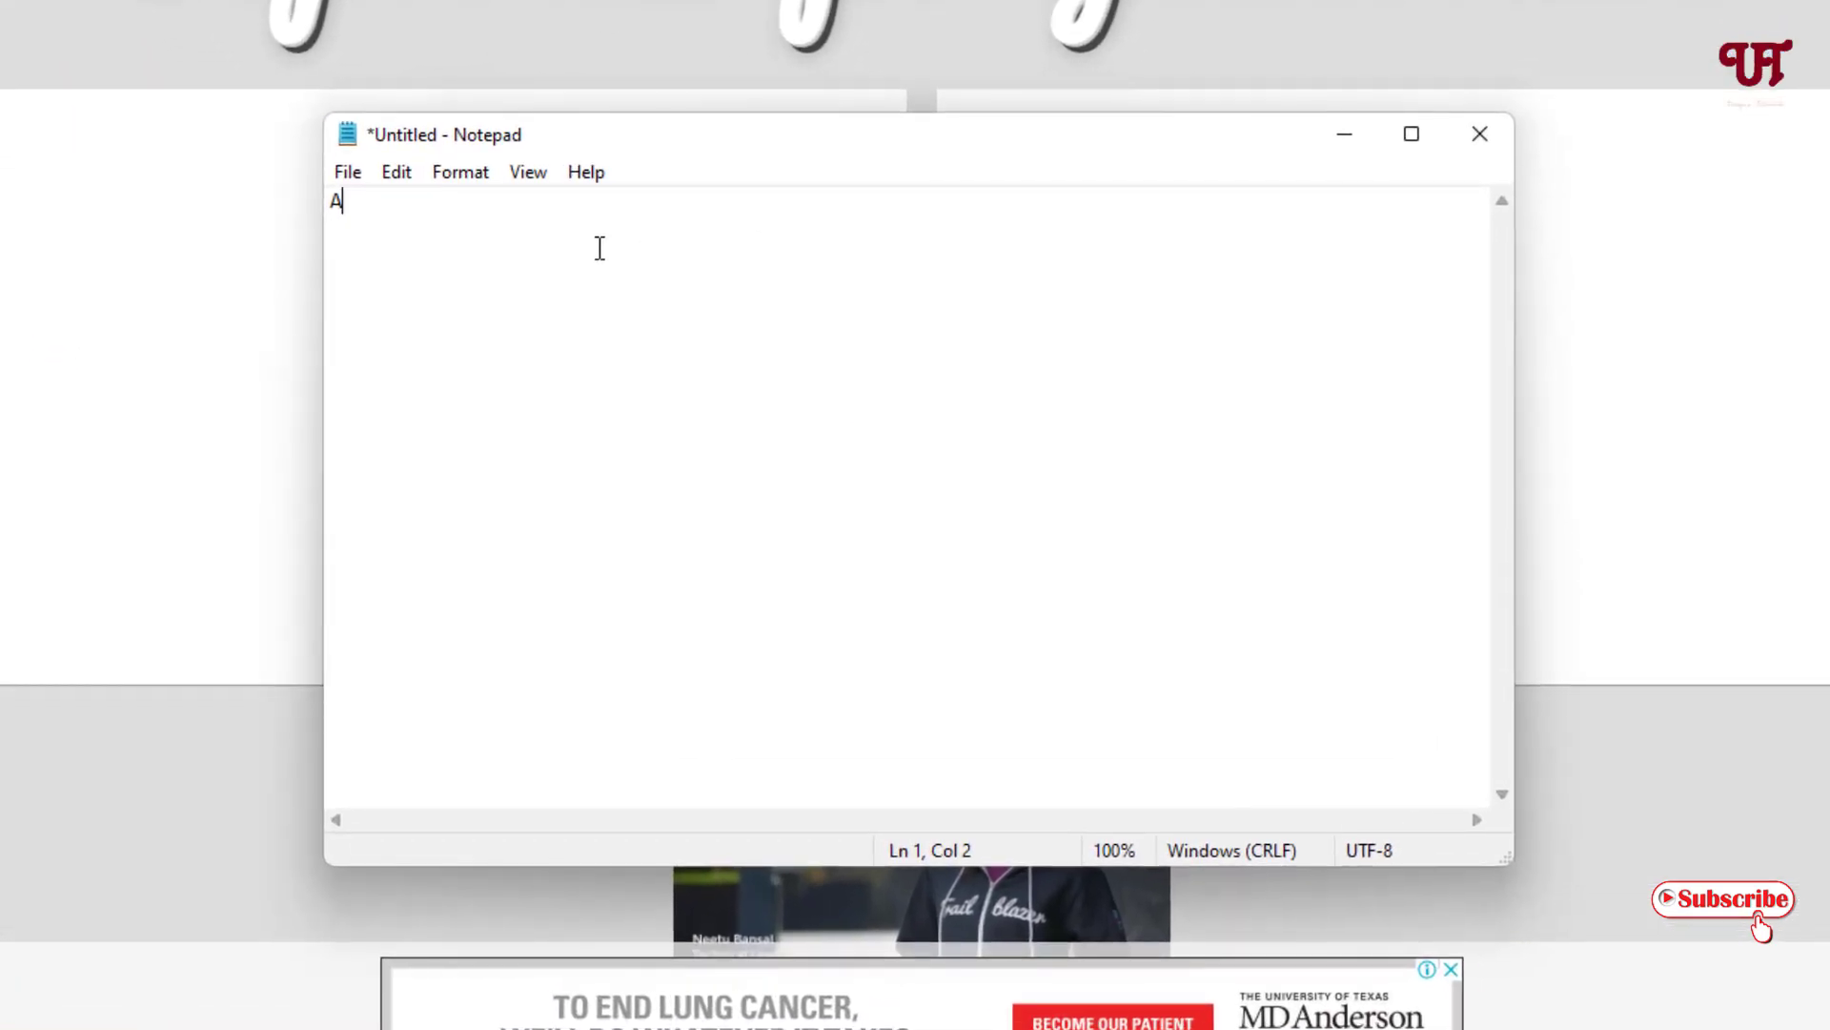
{"action": "key", "text": "ctrl+v"}
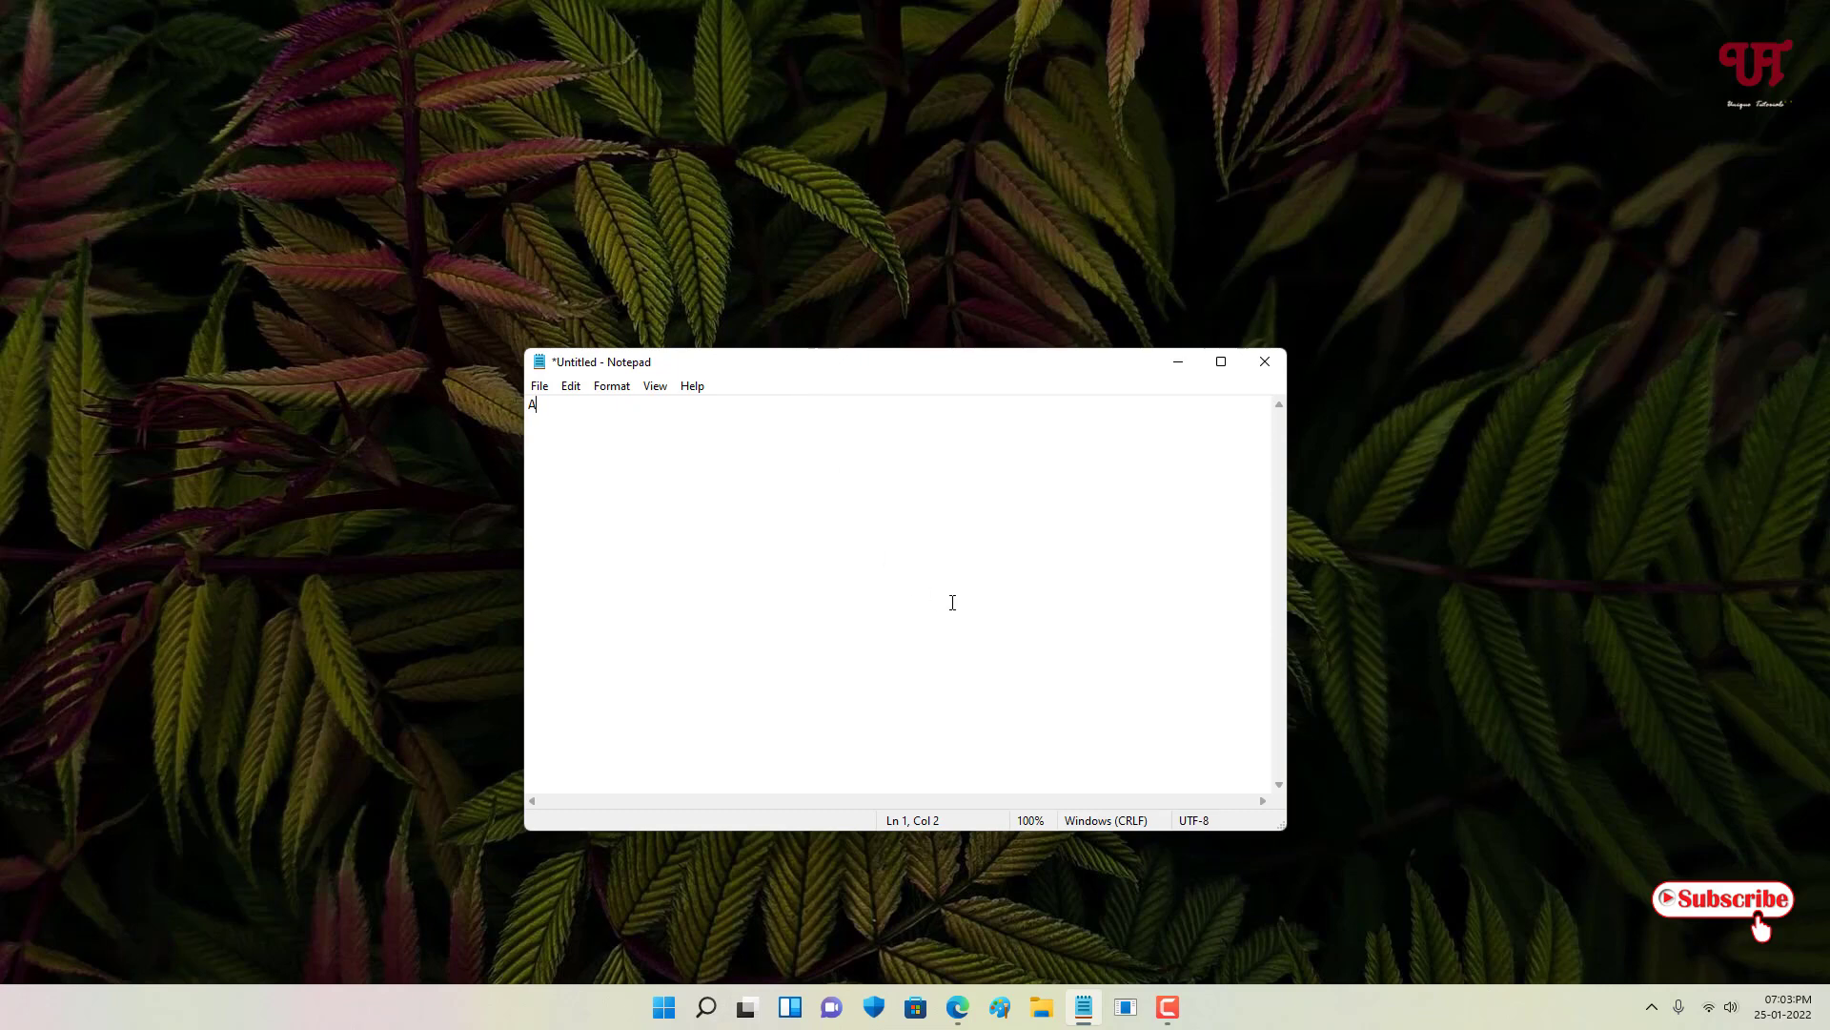
Step: Convert 12 to subscript ₁₂ in LingoJam's Subscript Generator and copy the result
{"action": "left_click", "coordinate": [960, 1009]}
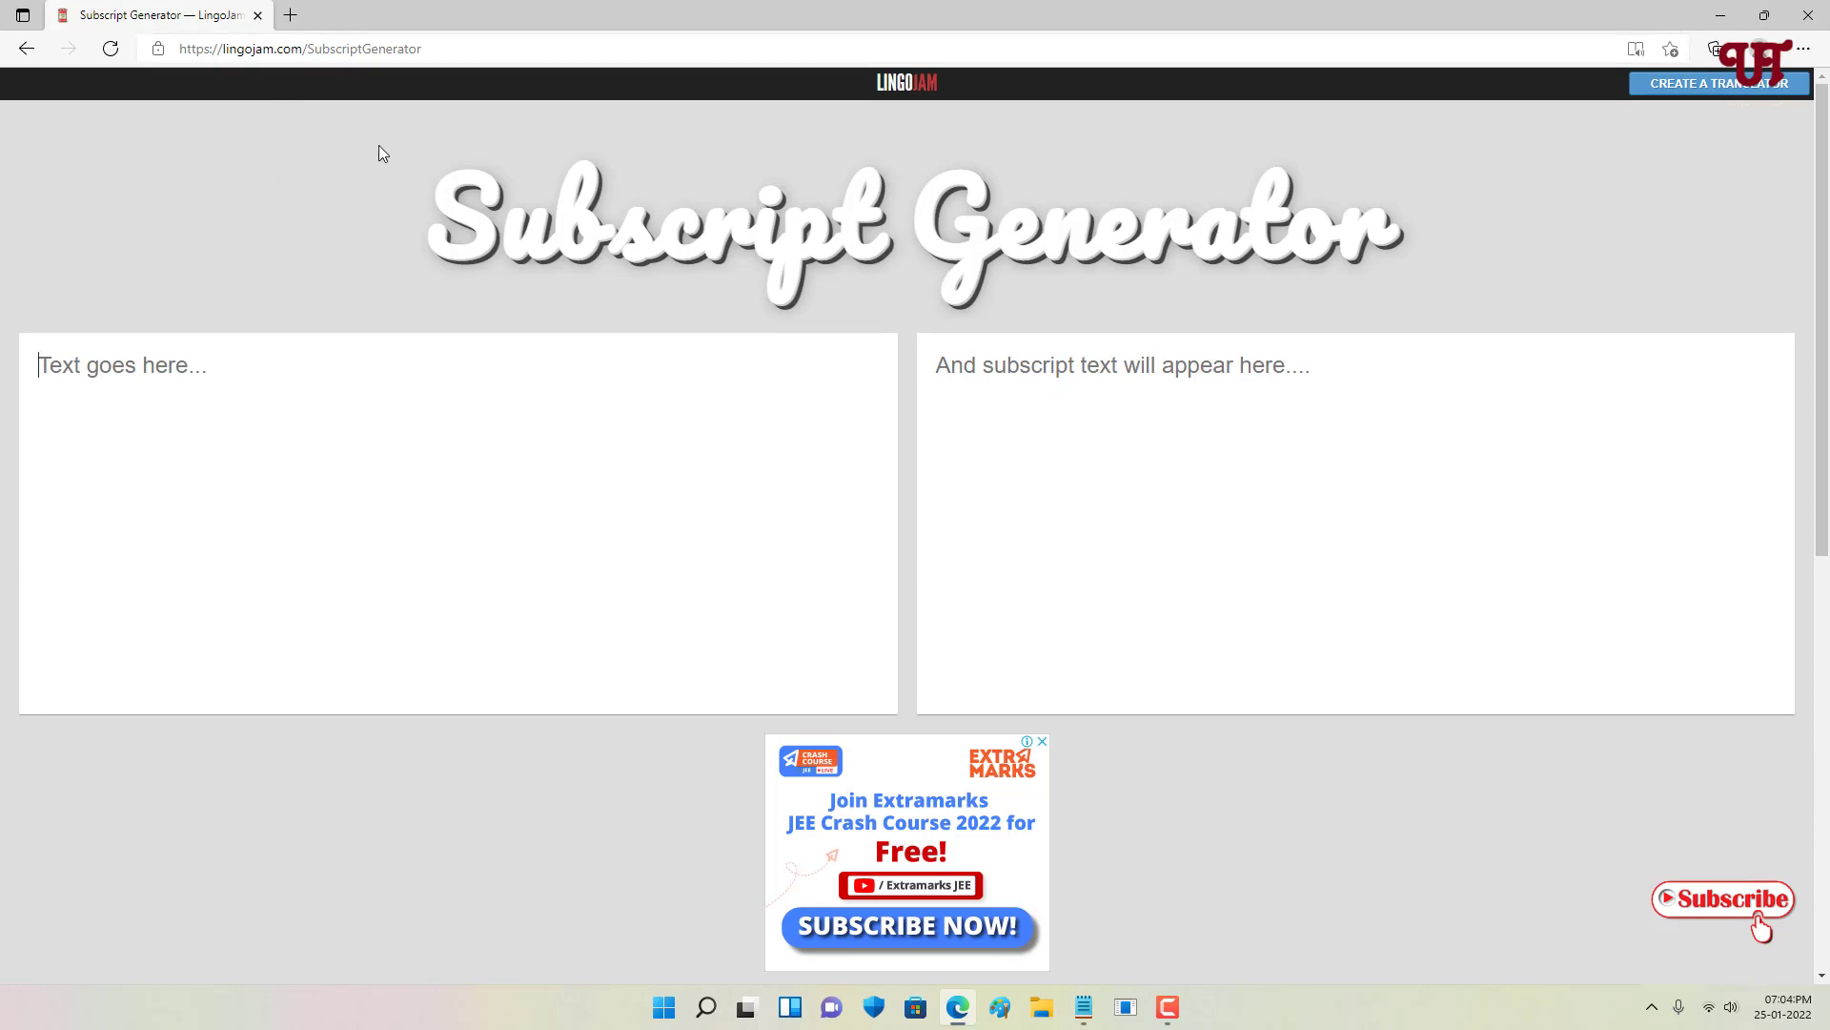
{"action": "key", "text": "alt+Tab"}
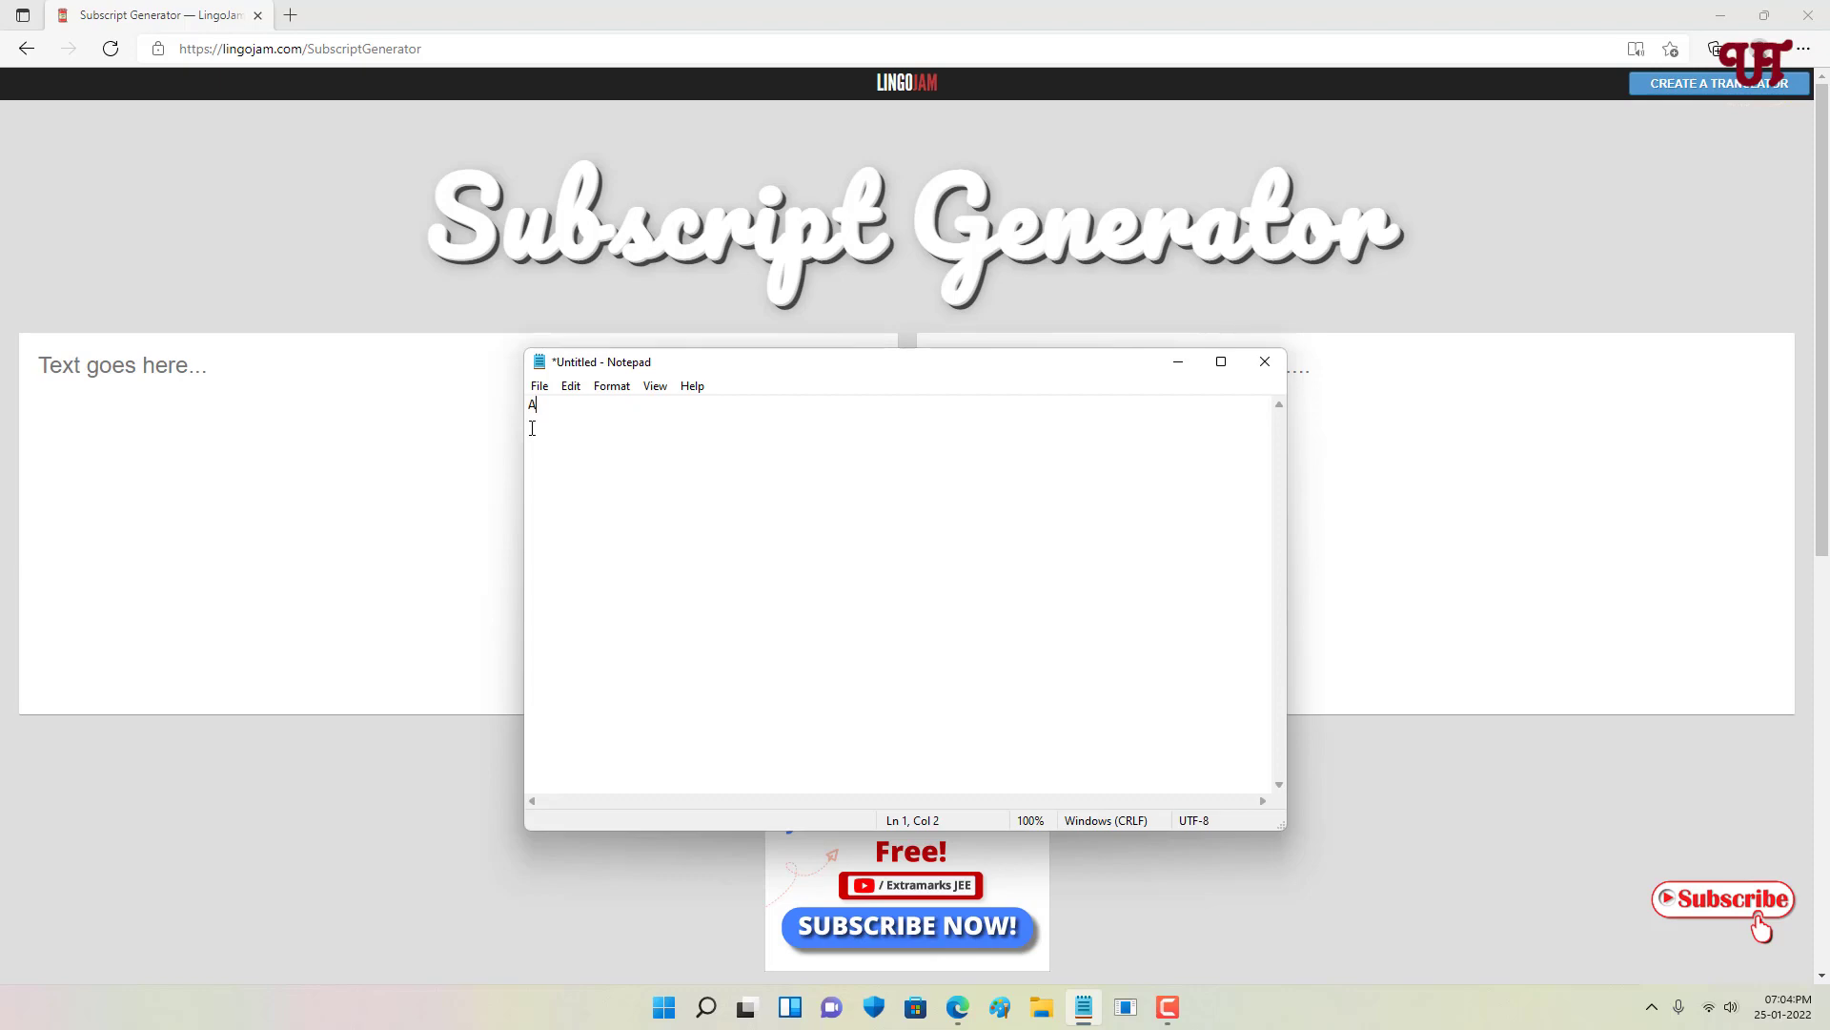
{"action": "left_click", "coordinate": [459, 454]}
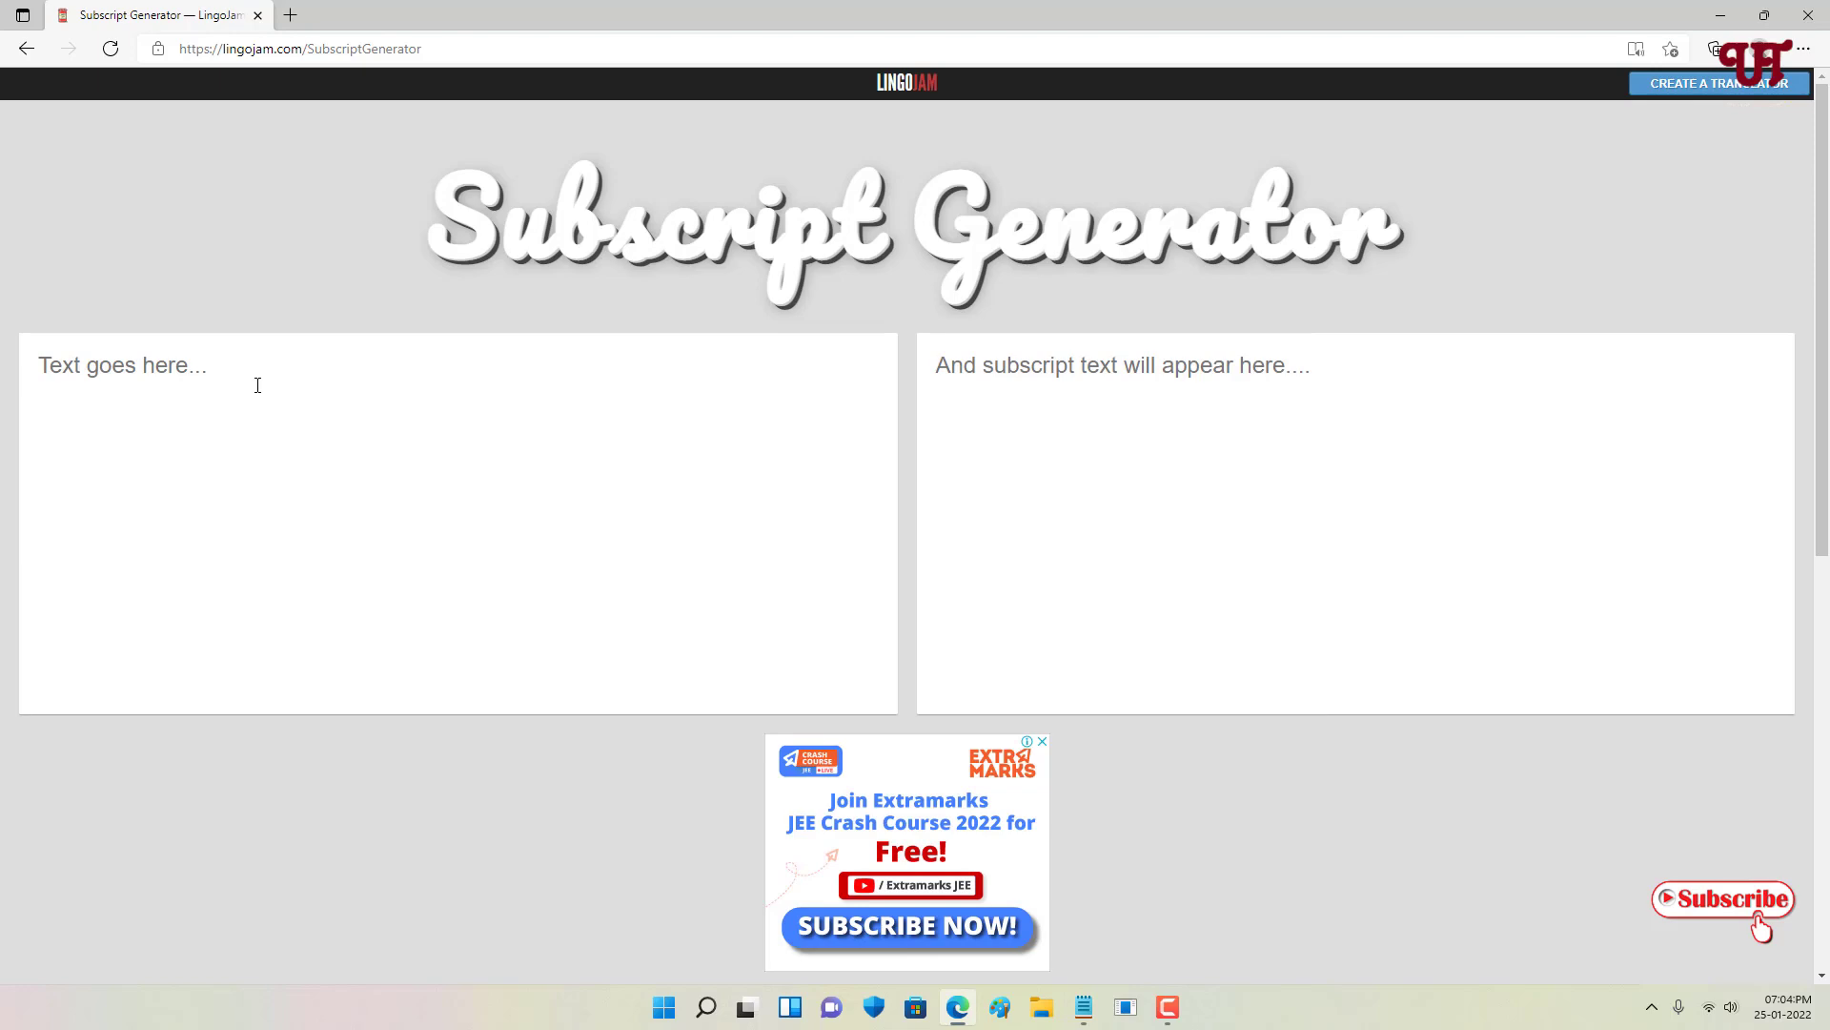
{"action": "type", "text": "12"}
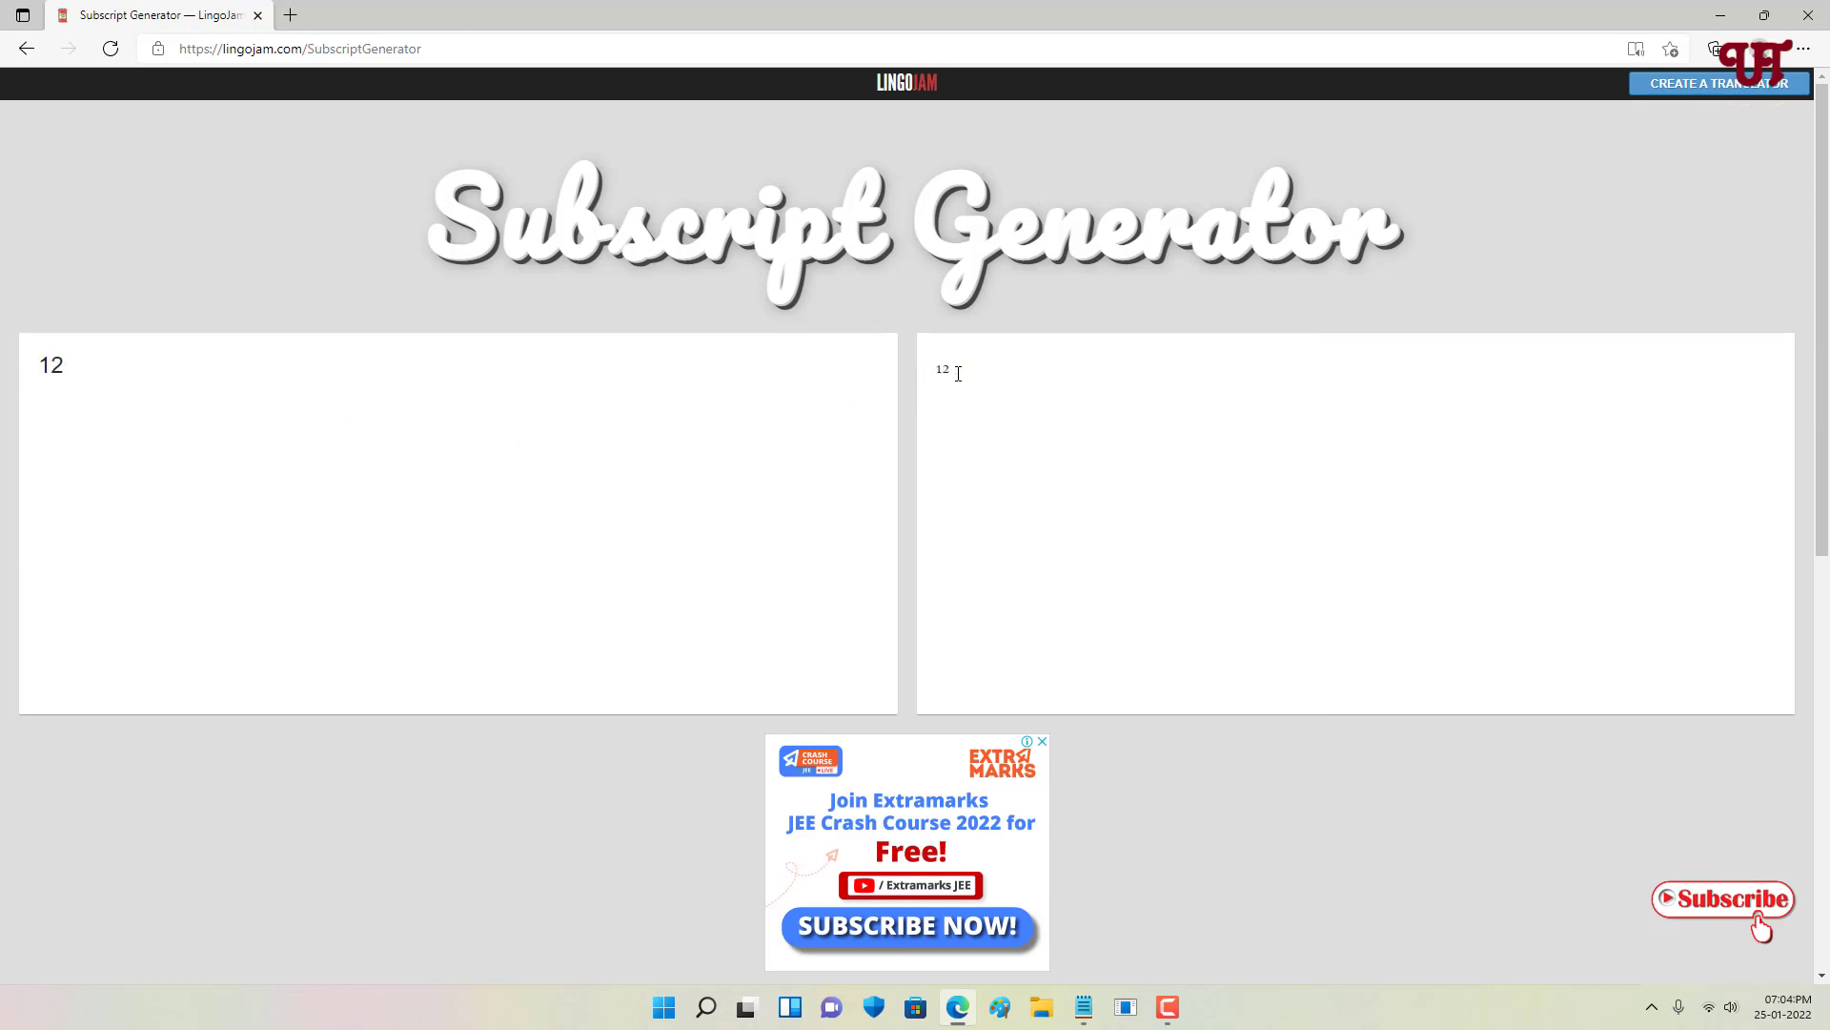
{"action": "left_click_drag", "start_coordinate": [959, 368], "coordinate": [937, 370]}
{"action": "right_click", "coordinate": [937, 370]}
{"action": "left_click", "coordinate": [992, 452]}
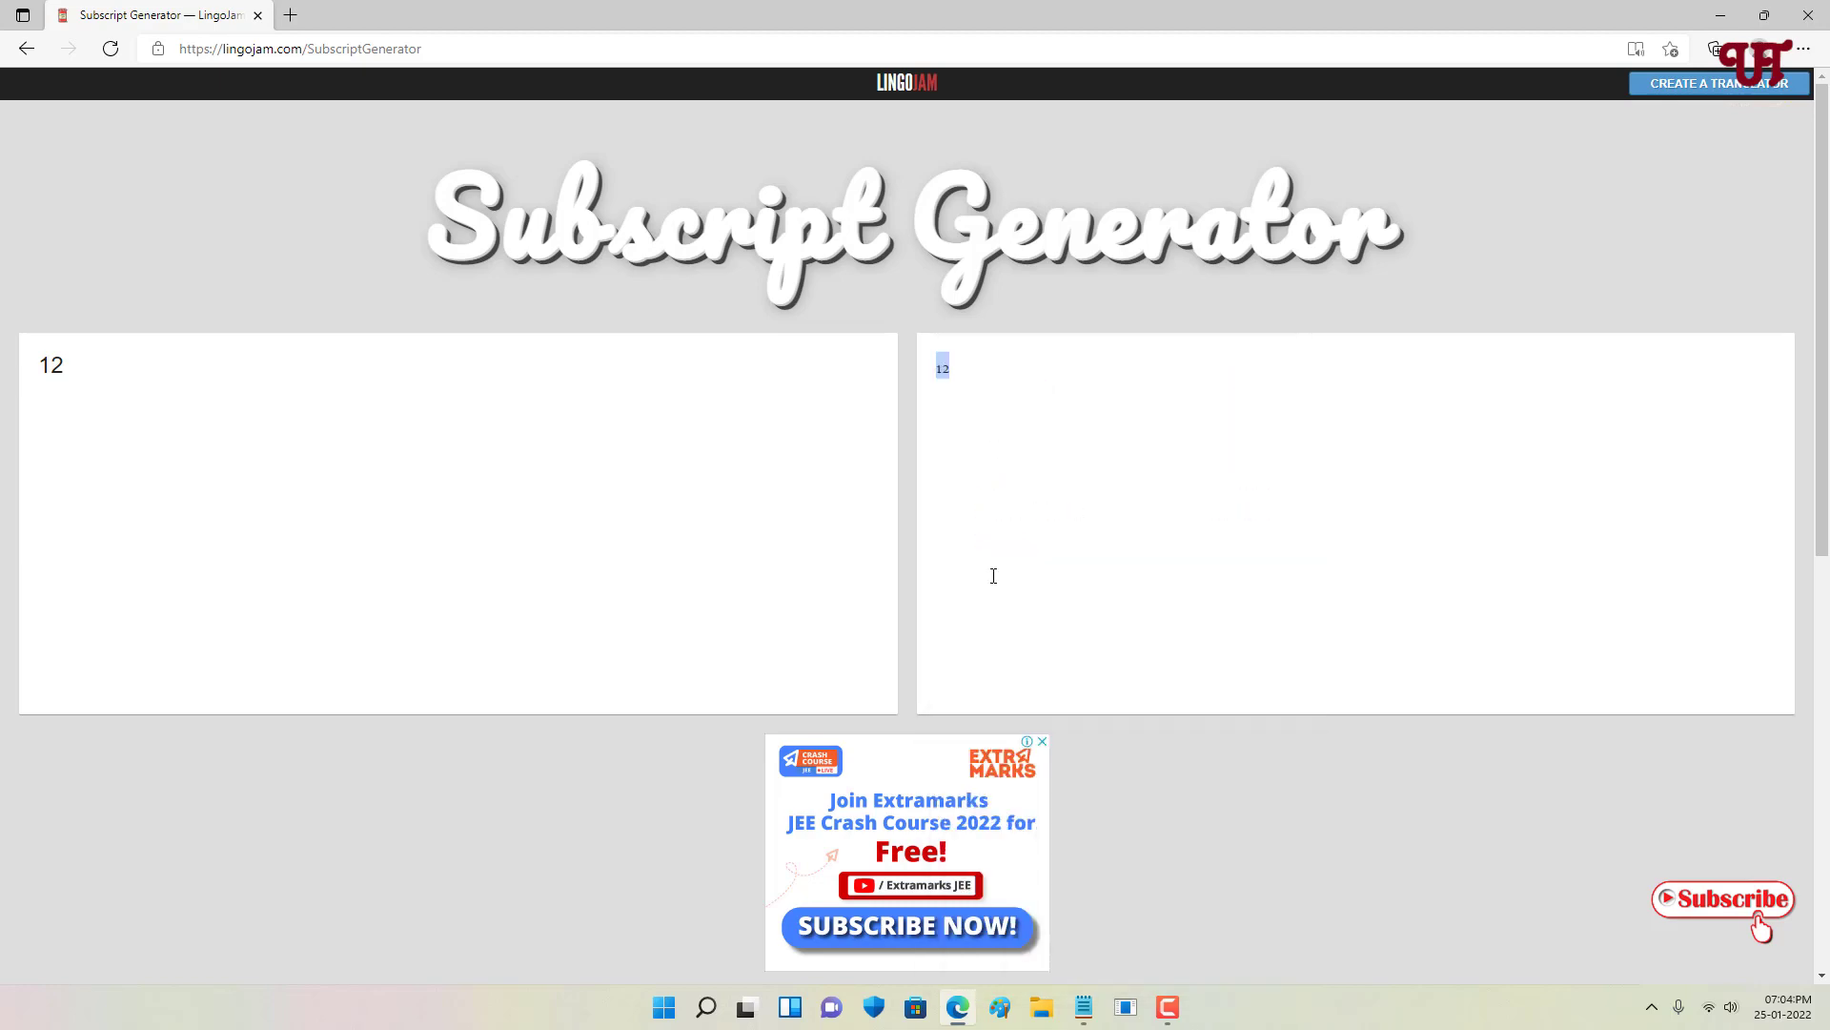
{"action": "left_click", "coordinate": [1084, 1008]}
Step: Paste the subscript ₁₂ after A so the line reads A₁₂
{"action": "type", "text": "A"}
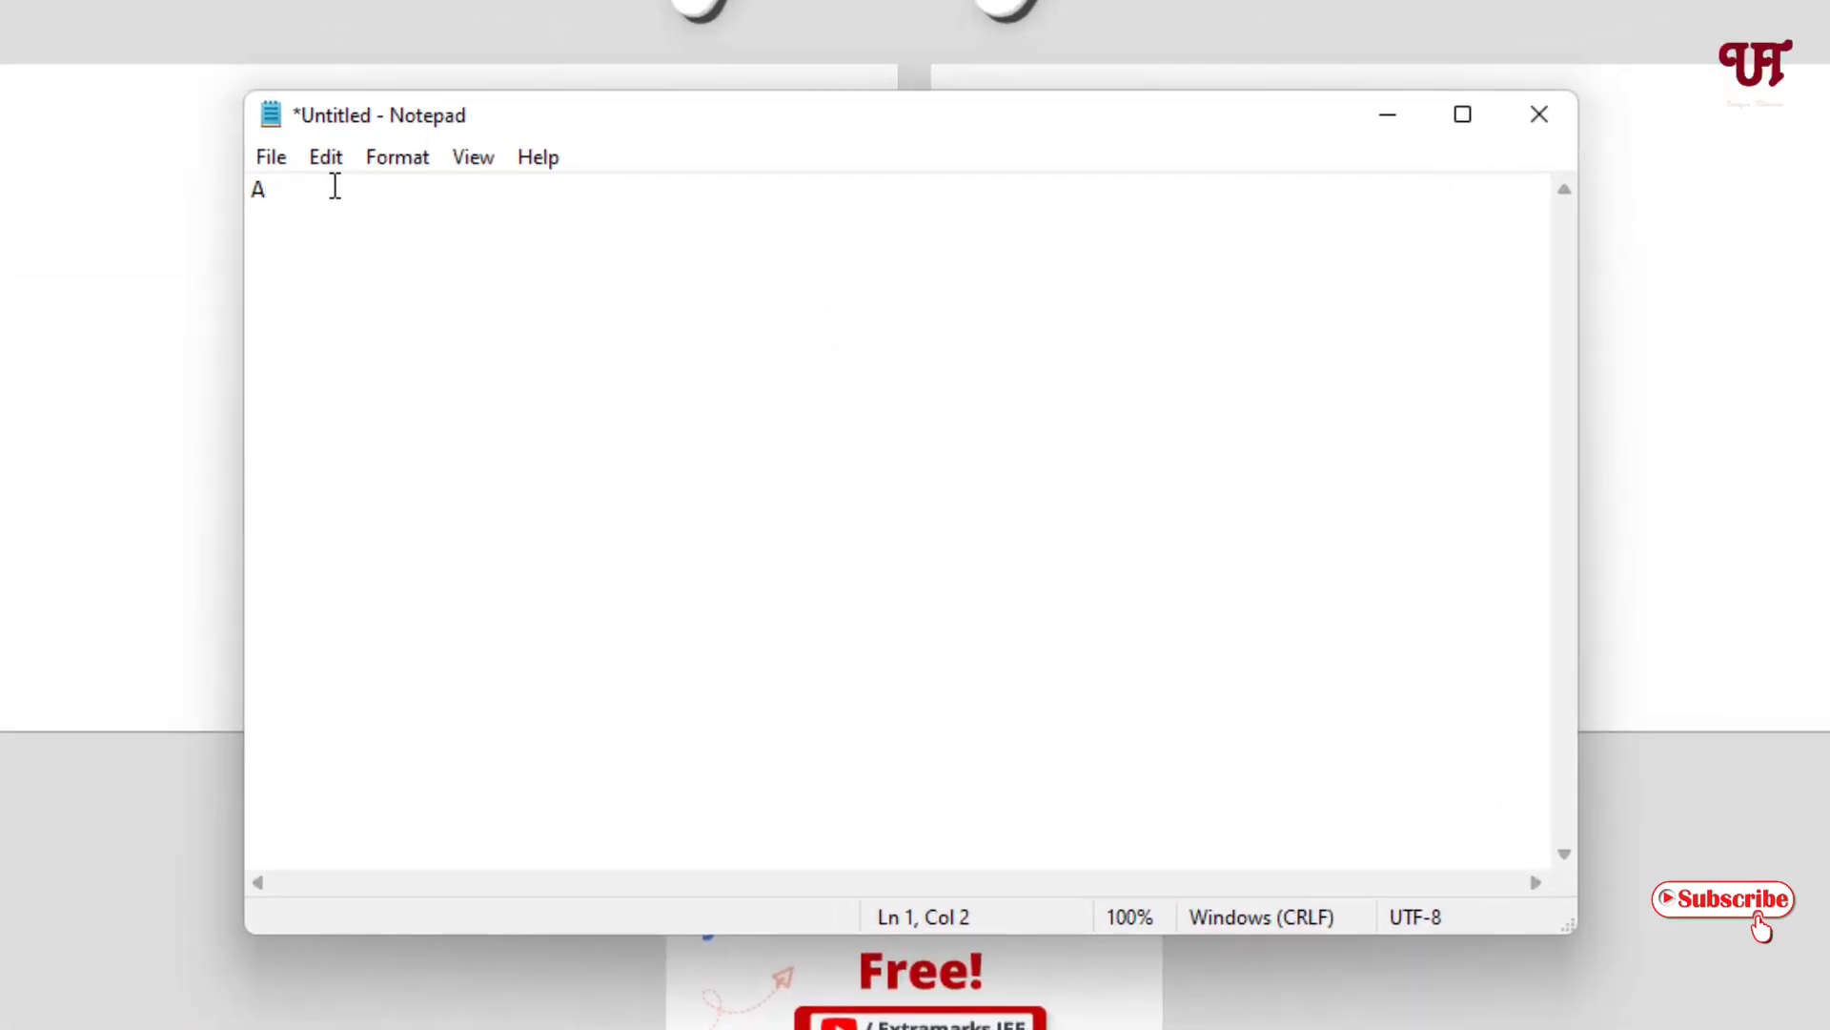
{"action": "key", "text": "ctrl+v"}
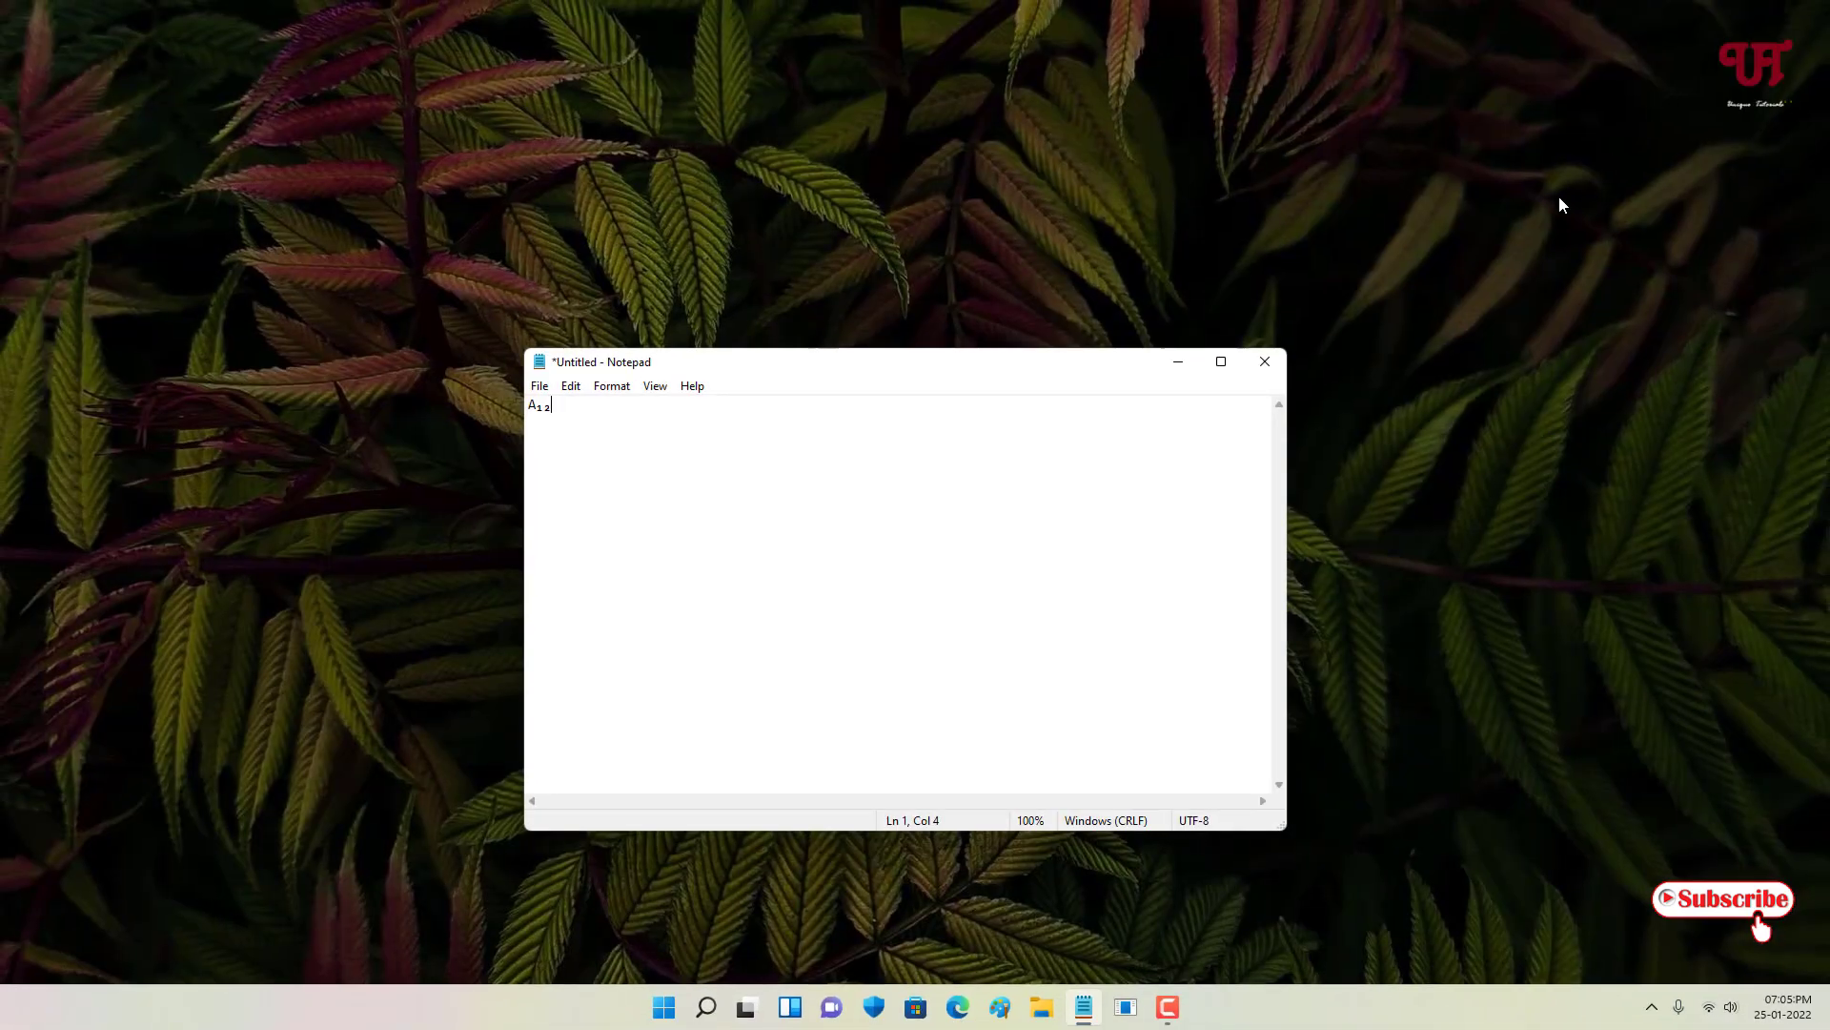
Step: Close Notepad, discarding the unsaved A₁₂ text
{"action": "left_click", "coordinate": [1264, 361]}
{"action": "left_click", "coordinate": [945, 498]}
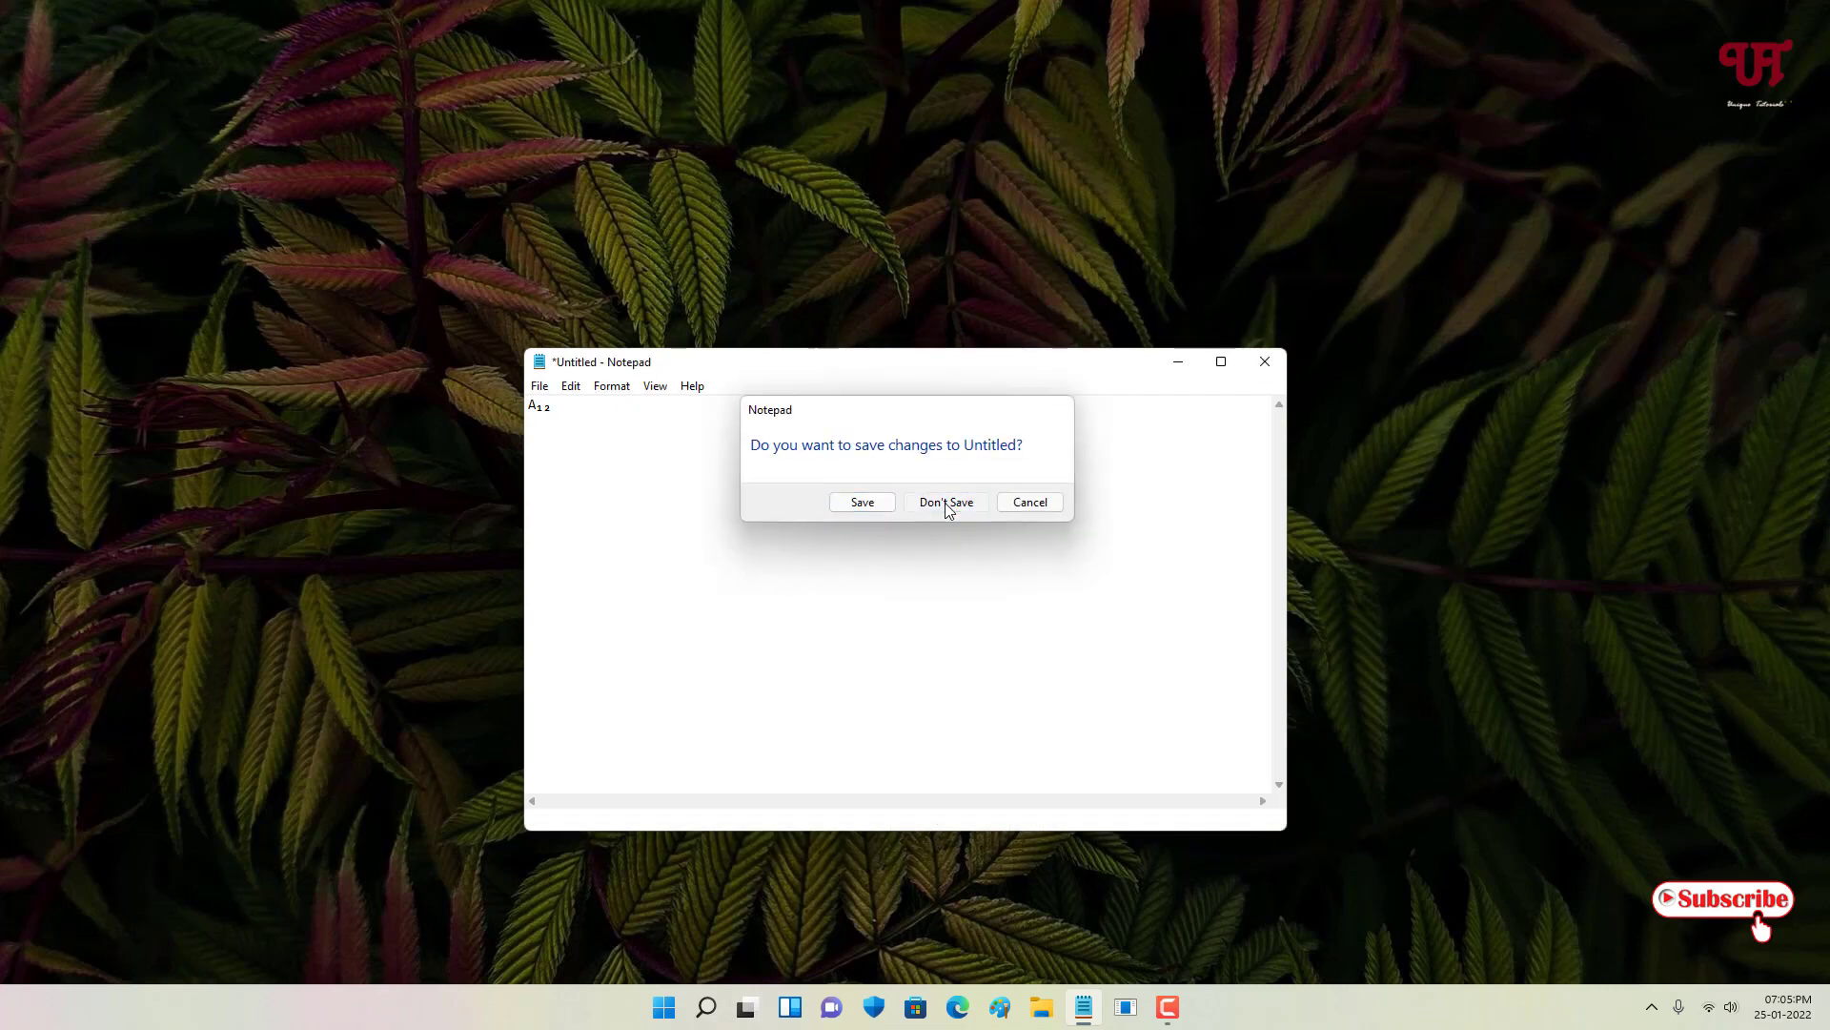